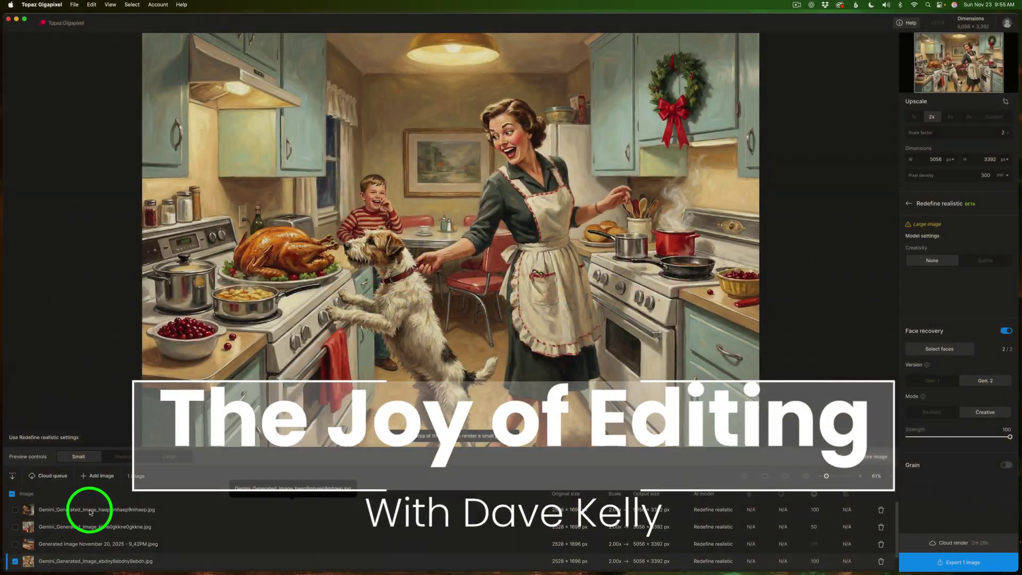
Open the workshop painting and set the preview zoom to Fit so the whole image shows.
{"action": "left_click", "coordinate": [90, 512]}
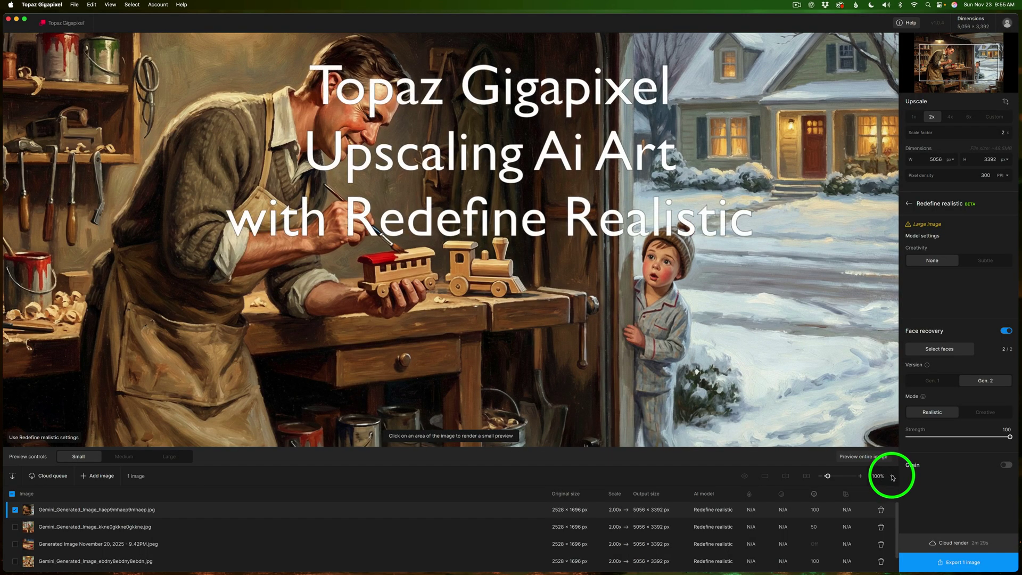
{"action": "left_click", "coordinate": [893, 478]}
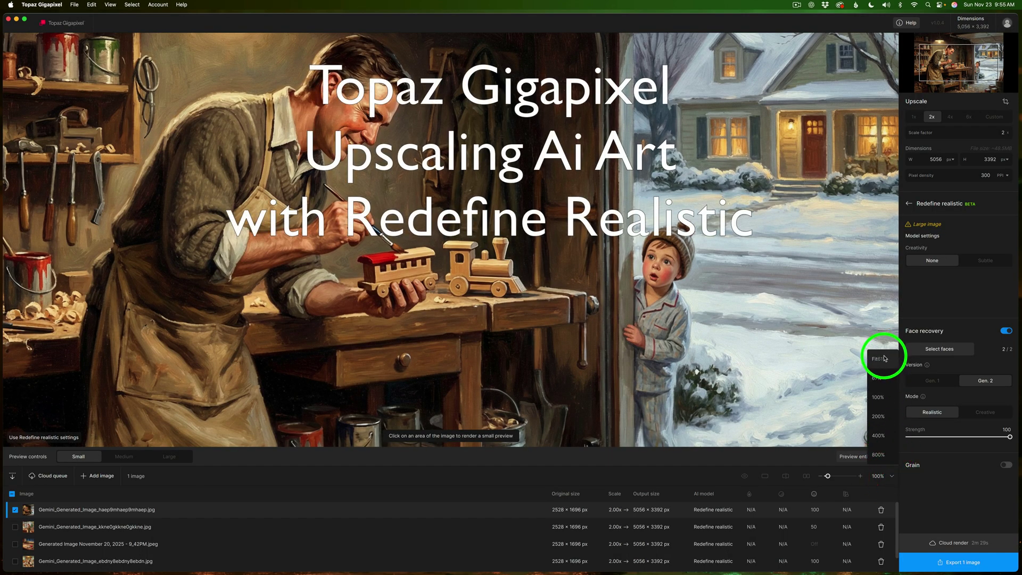
{"action": "left_click", "coordinate": [885, 359]}
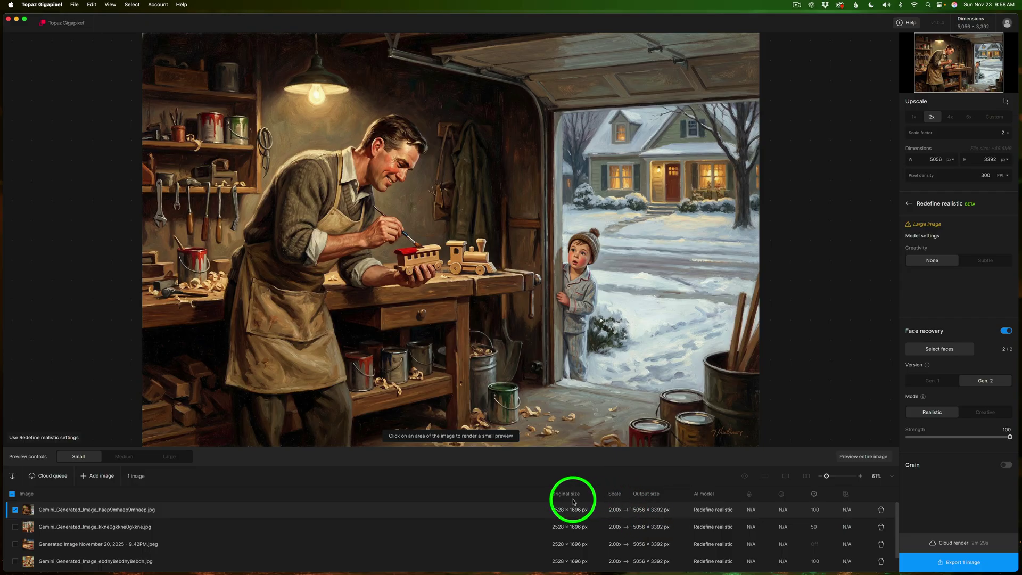
{"action": "left_click", "coordinate": [940, 204]}
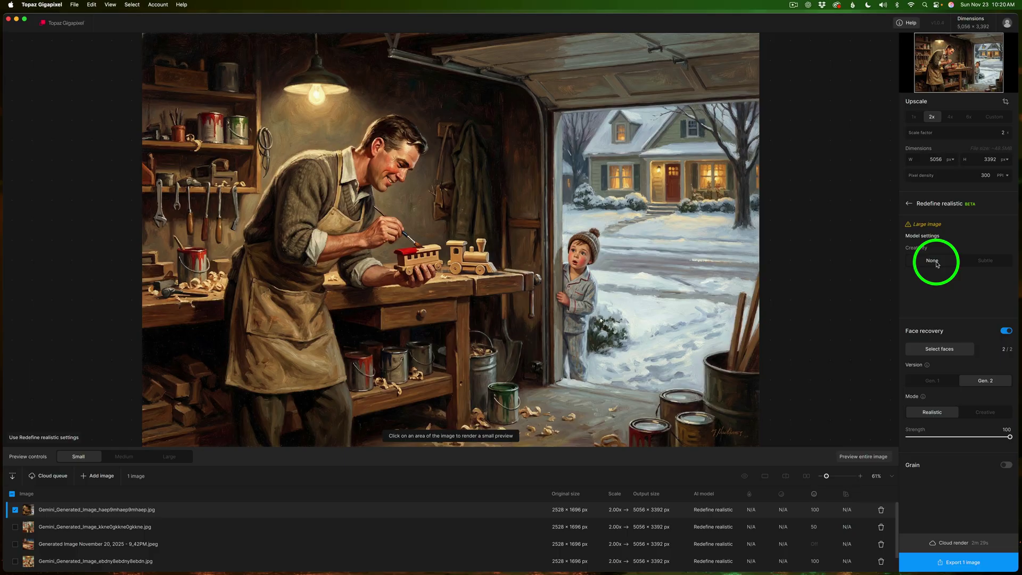
Set creativity to Subtle, enter 'This is an oil painting' as the description, then clear it.
{"action": "left_click", "coordinate": [986, 261]}
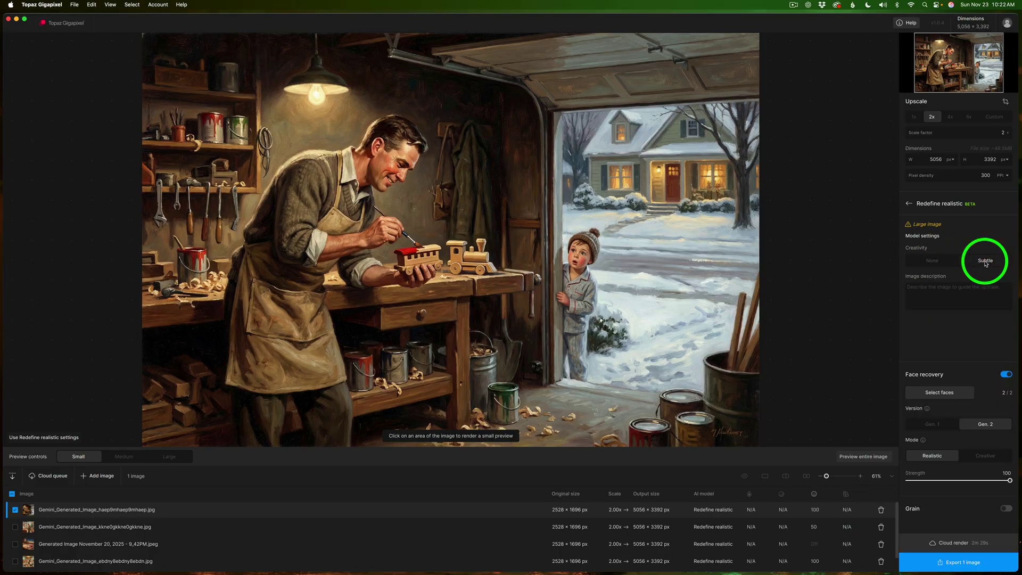
{"action": "left_click", "coordinate": [918, 290]}
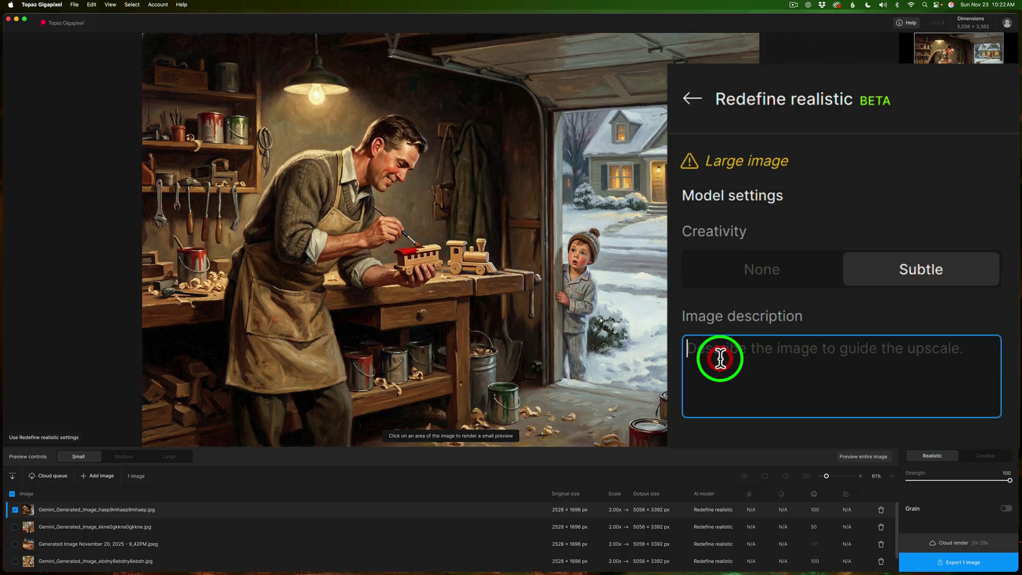
{"action": "type", "text": "This"}
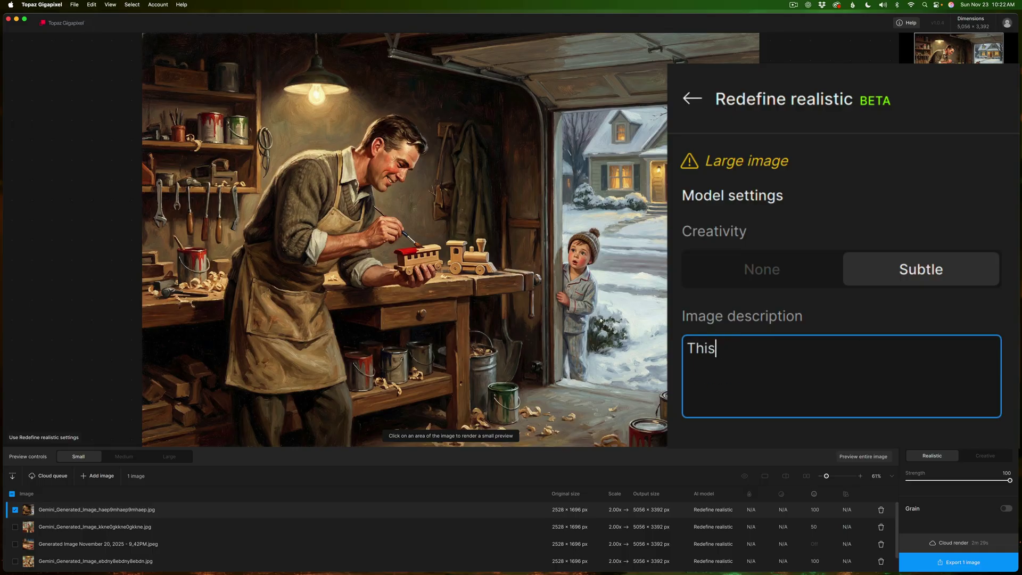
{"action": "type", "text": " is an oil painting"}
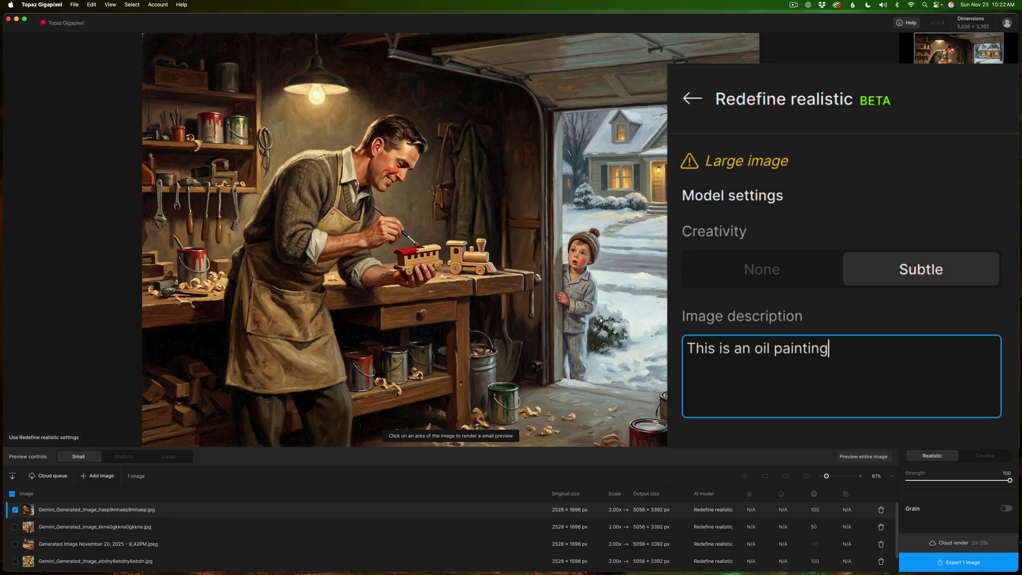
{"action": "left_click", "coordinate": [993, 349]}
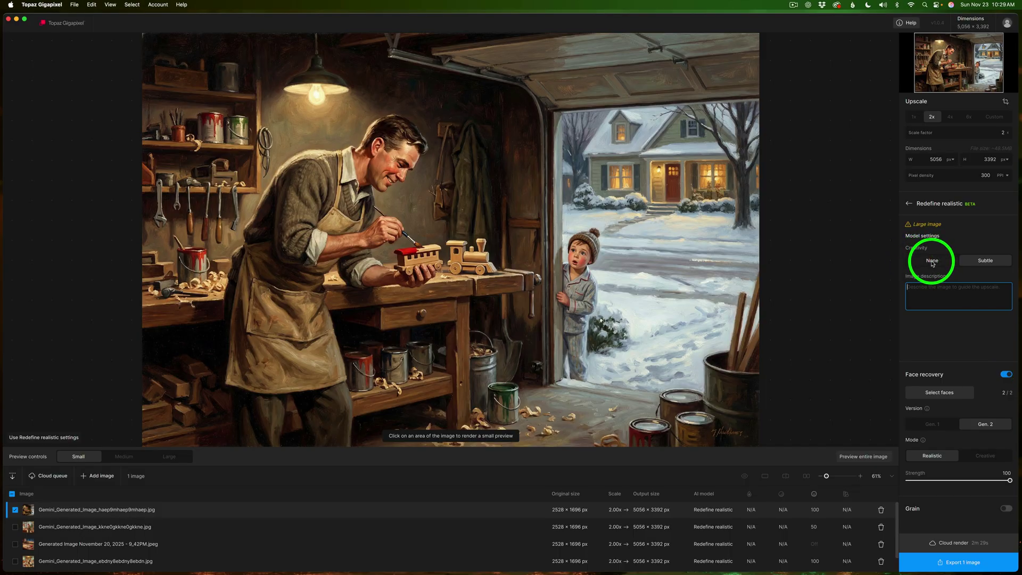
Return creativity to None and keep face recovery version on Gen. 2.
{"action": "left_click", "coordinate": [932, 262]}
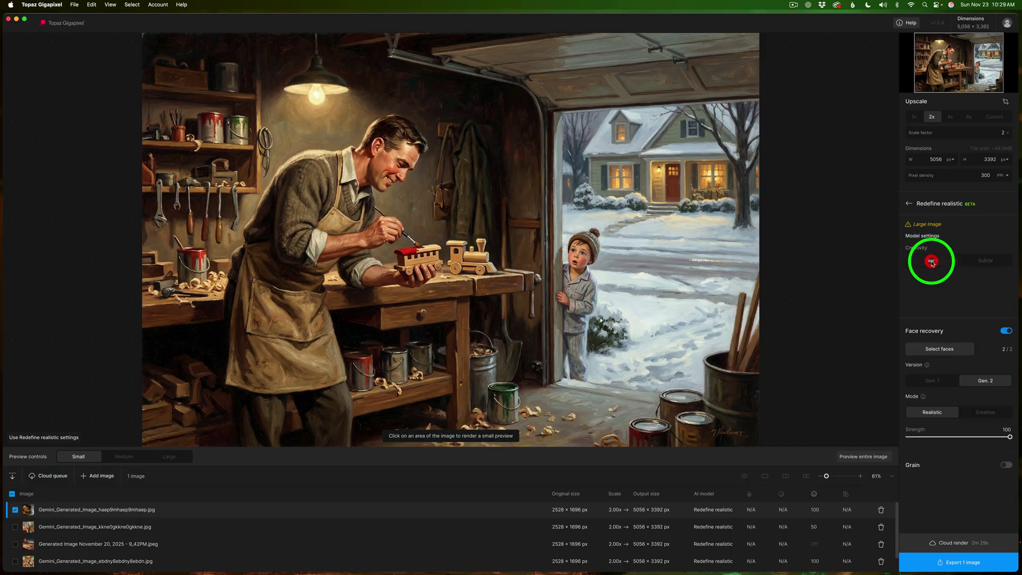
{"action": "left_click", "coordinate": [984, 384]}
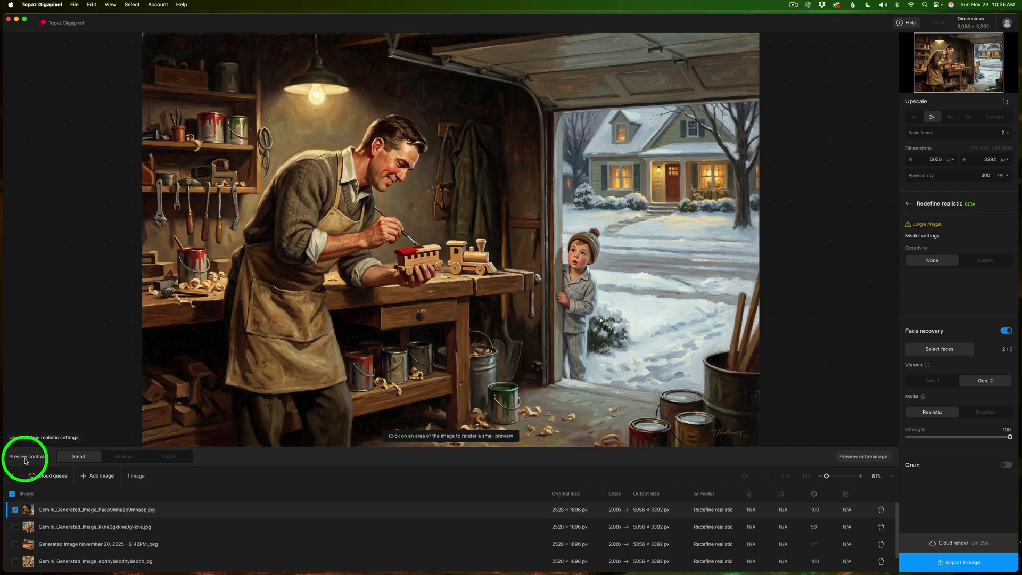
Try Medium and Large preview sizes, keep Small, and render a preview of the painter's face.
{"action": "left_click", "coordinate": [127, 456]}
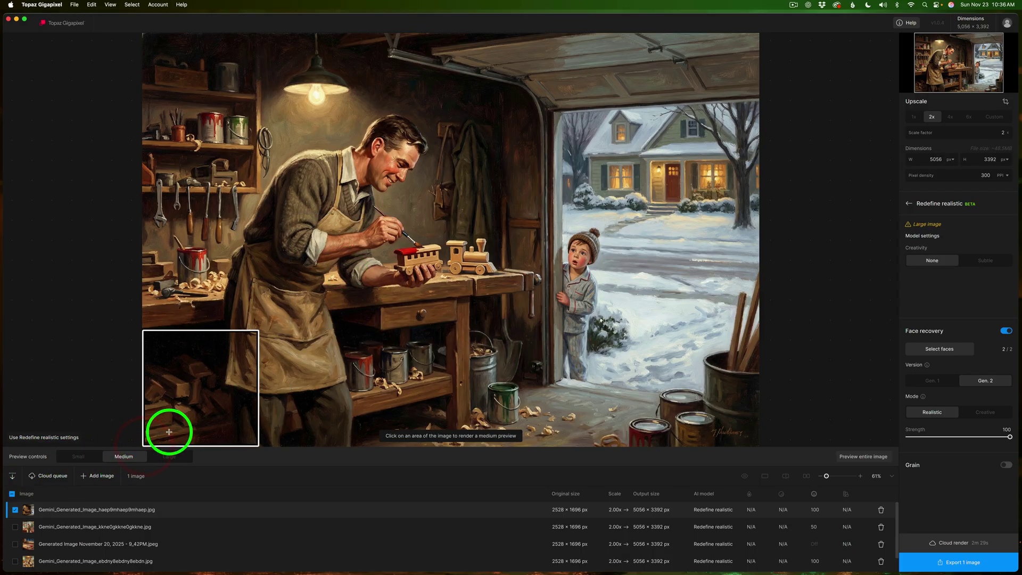
{"action": "left_click", "coordinate": [169, 456]}
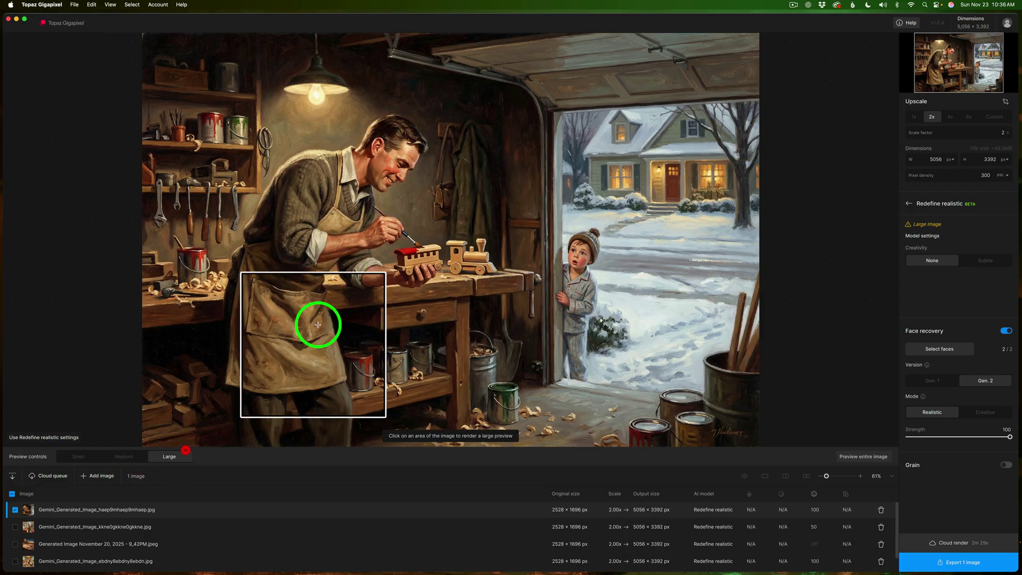
{"action": "left_click", "coordinate": [84, 457]}
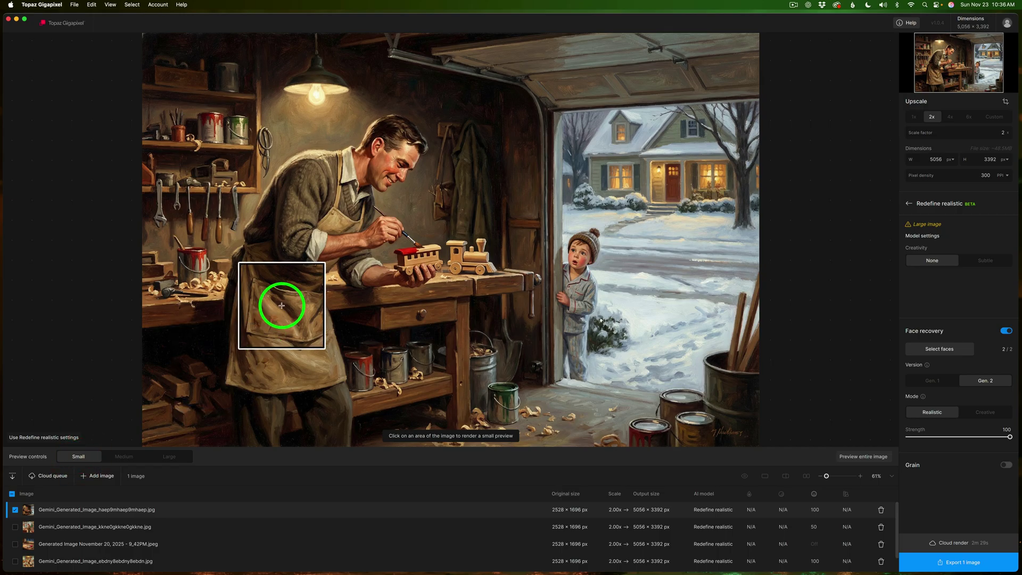
{"action": "left_click", "coordinate": [393, 154]}
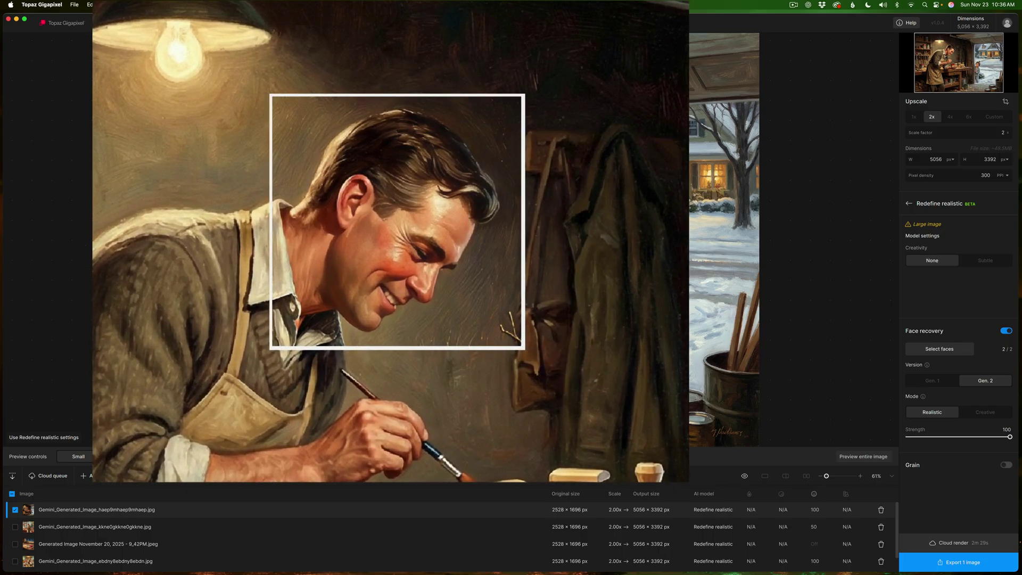
Toggle between the original and enhanced face render to compare them.
{"action": "left_click", "coordinate": [745, 476]}
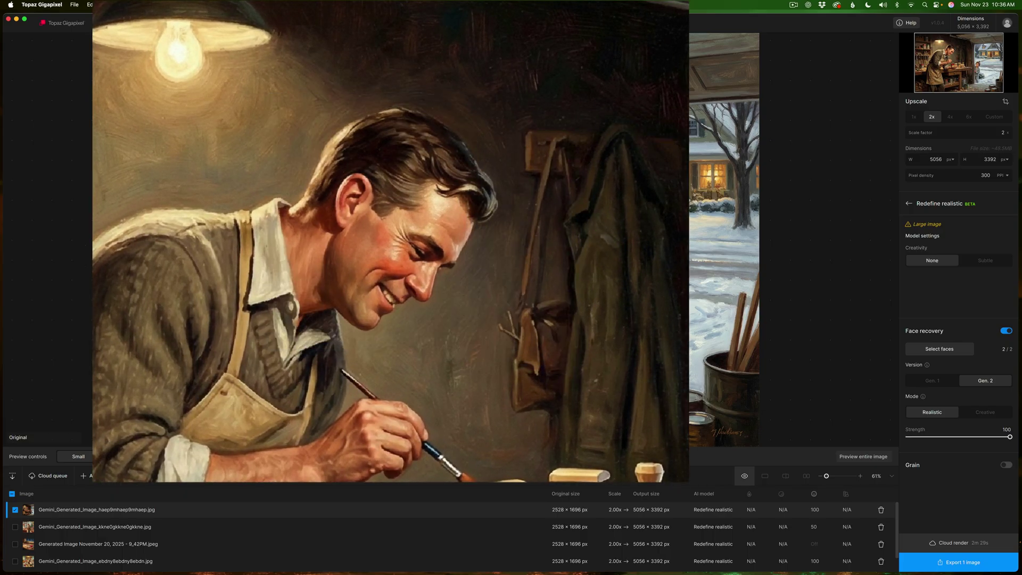
{"action": "left_click", "coordinate": [744, 475]}
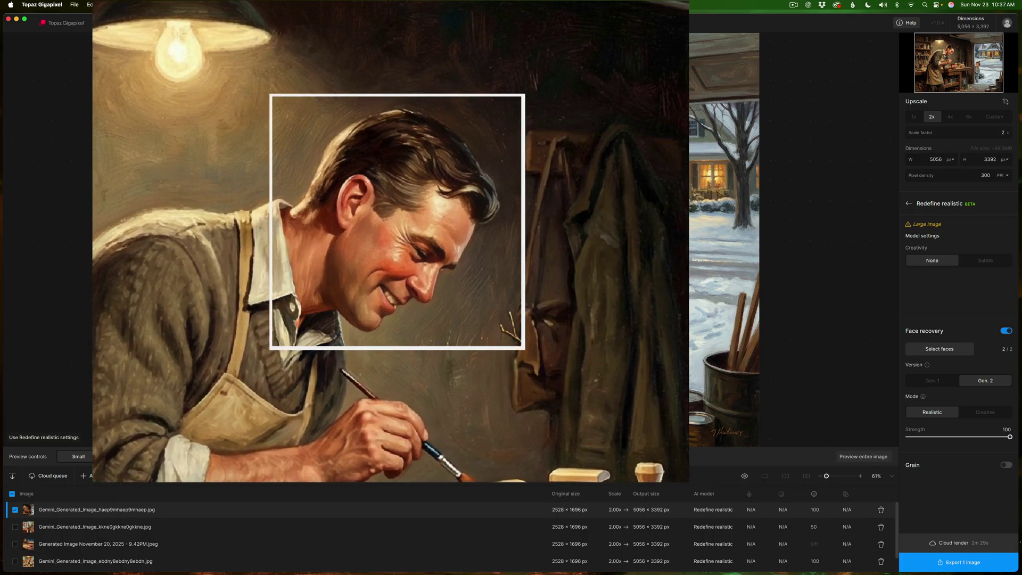
{"action": "left_click", "coordinate": [744, 475]}
{"action": "left_click", "coordinate": [745, 475]}
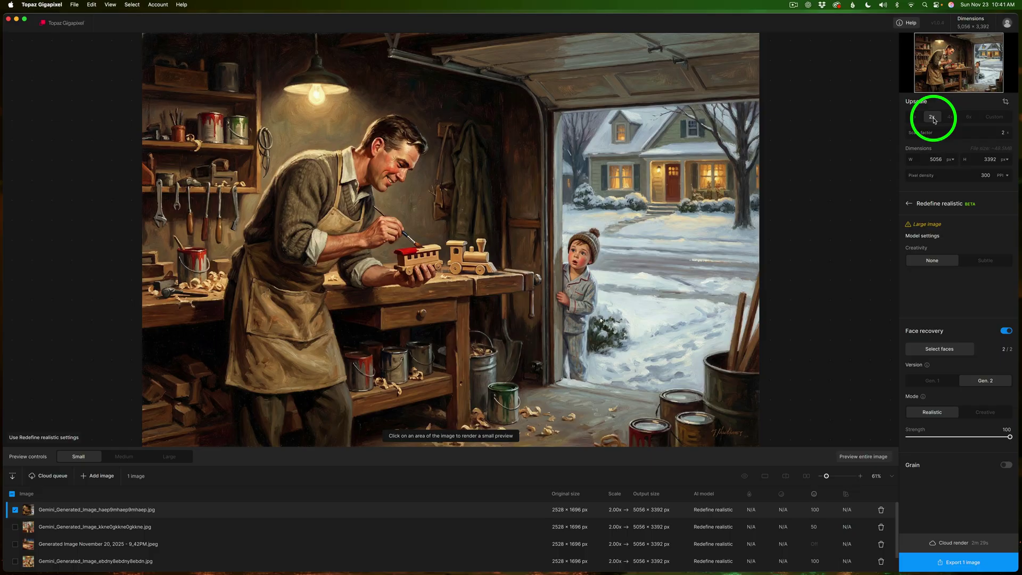
Open the Christmas toy-shop painting and set the preview zoom to Fit.
{"action": "left_click", "coordinate": [934, 121]}
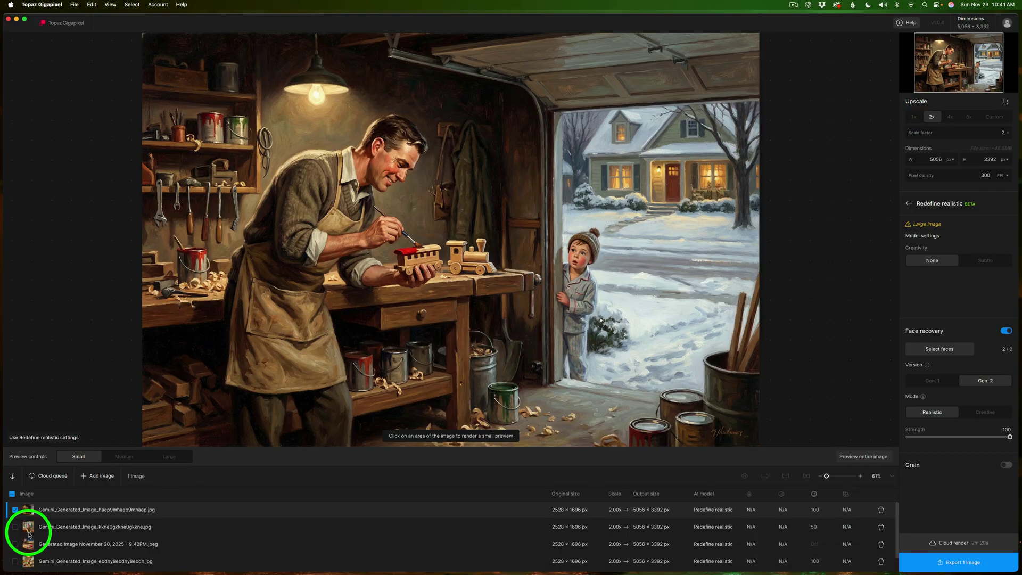
{"action": "left_click", "coordinate": [48, 528]}
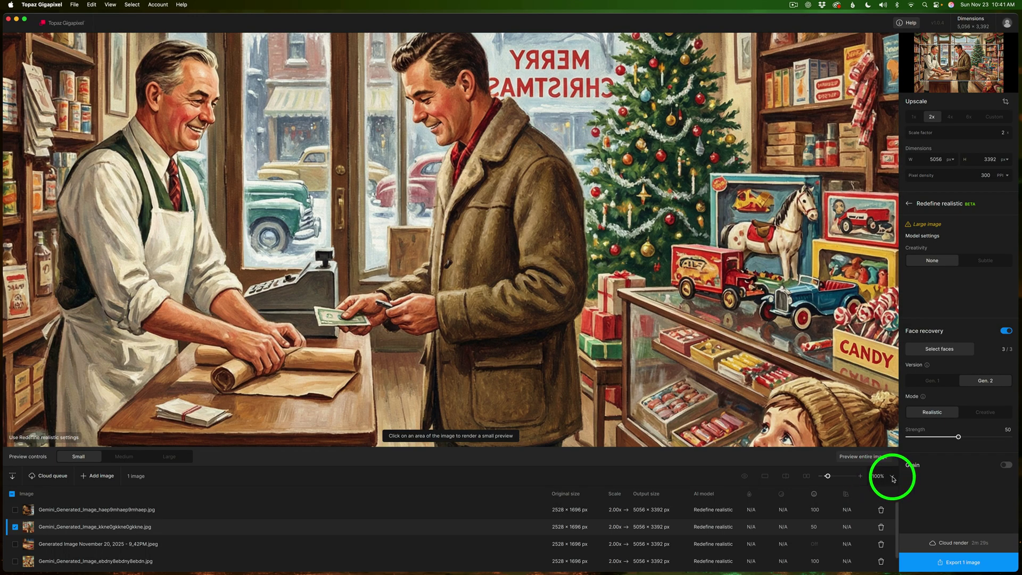
{"action": "left_click", "coordinate": [893, 480]}
{"action": "left_click", "coordinate": [879, 360]}
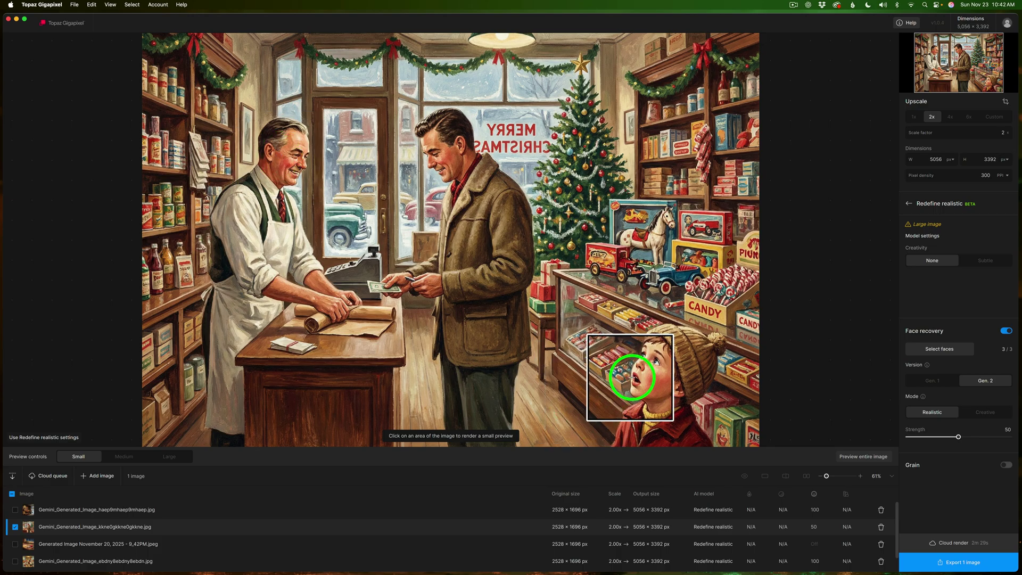
Render a Medium preview of the boy's face, then raise face recovery strength to 100.
{"action": "left_click", "coordinate": [124, 457]}
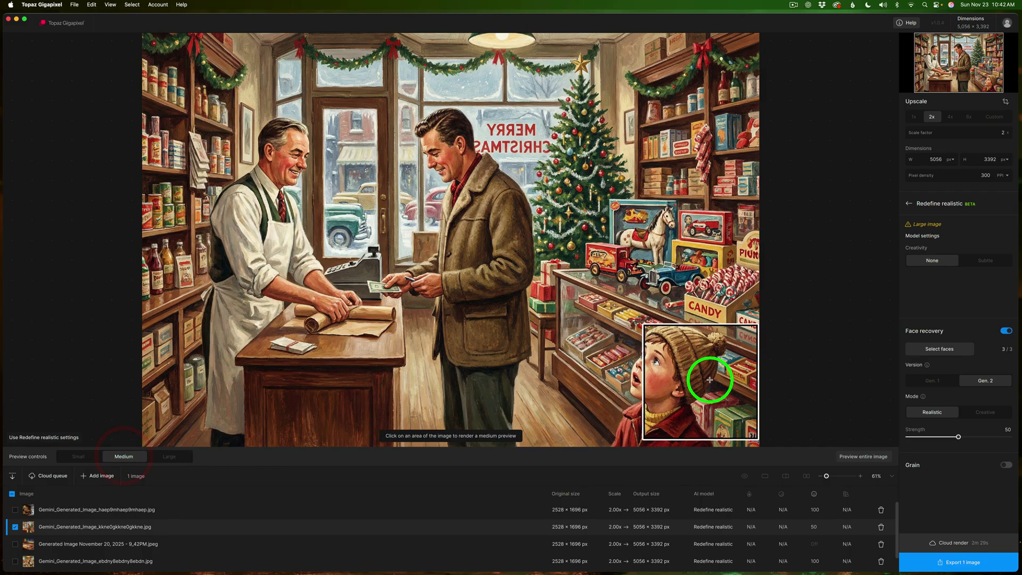
{"action": "left_click", "coordinate": [671, 364]}
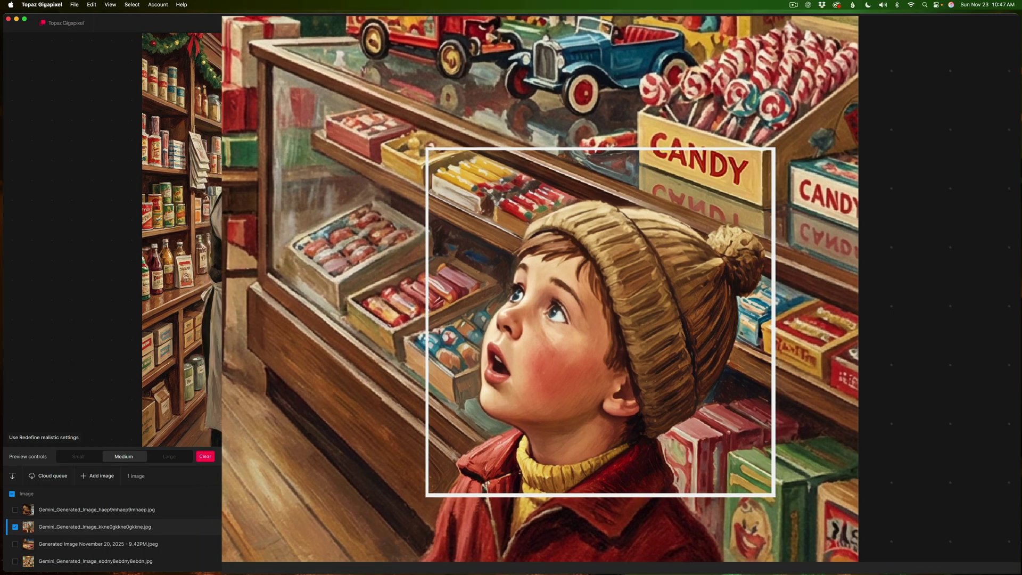
{"action": "left_click", "coordinate": [818, 358]}
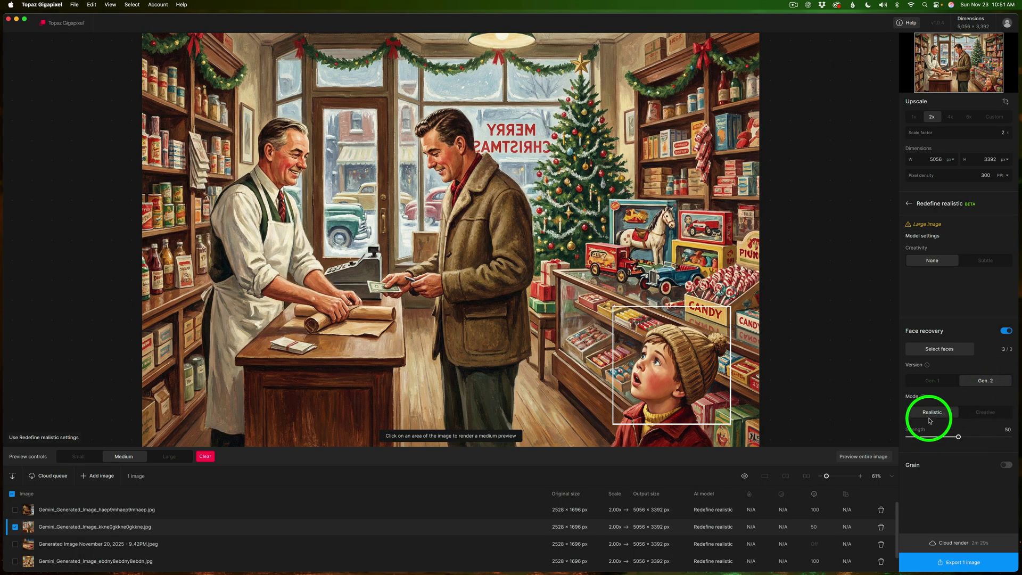
{"action": "left_click_drag", "start_coordinate": [959, 436], "coordinate": [1019, 426]}
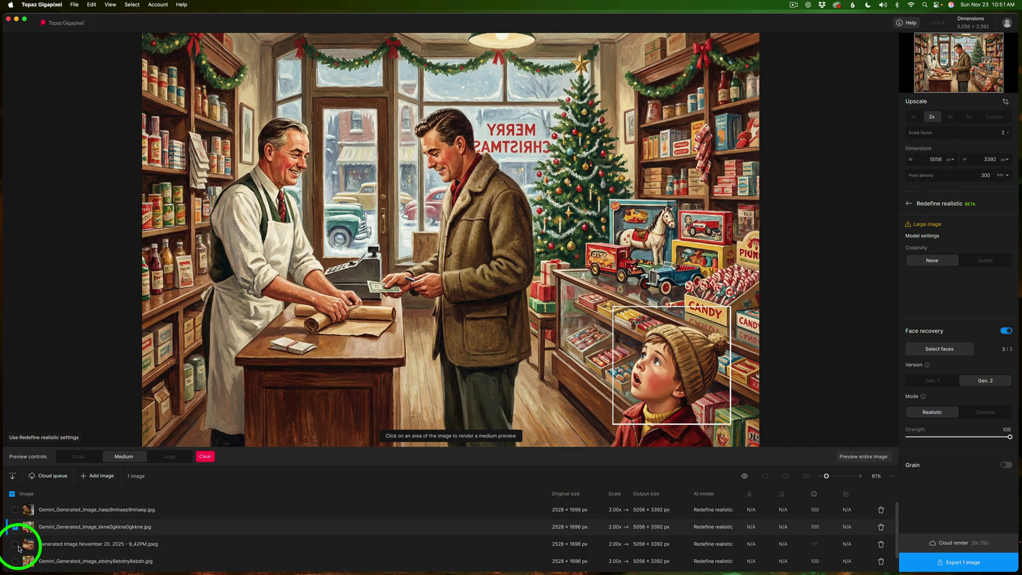
Open the cookie-baking painting and set the preview zoom to Fit.
{"action": "left_click", "coordinate": [59, 544]}
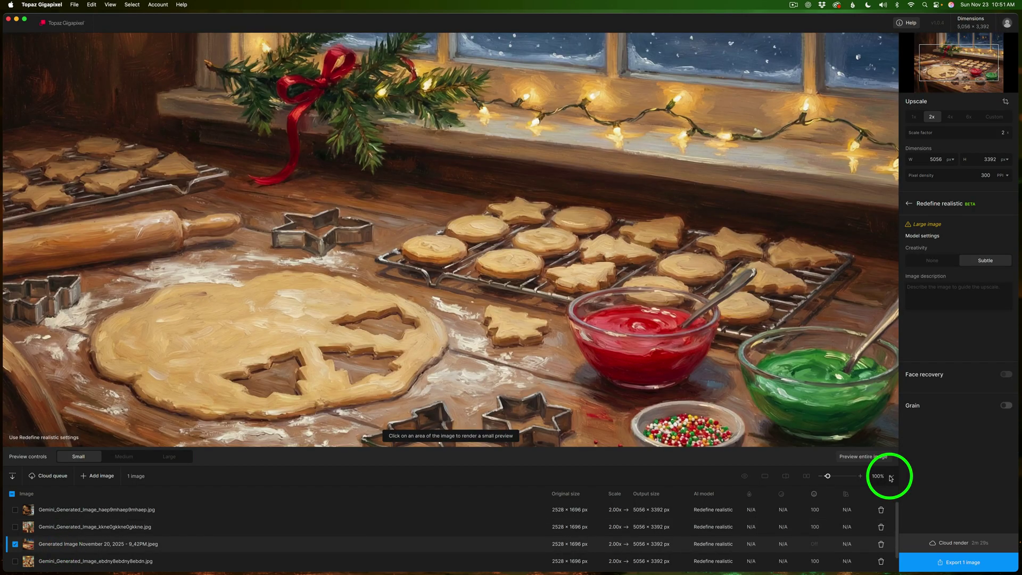
{"action": "left_click", "coordinate": [892, 476]}
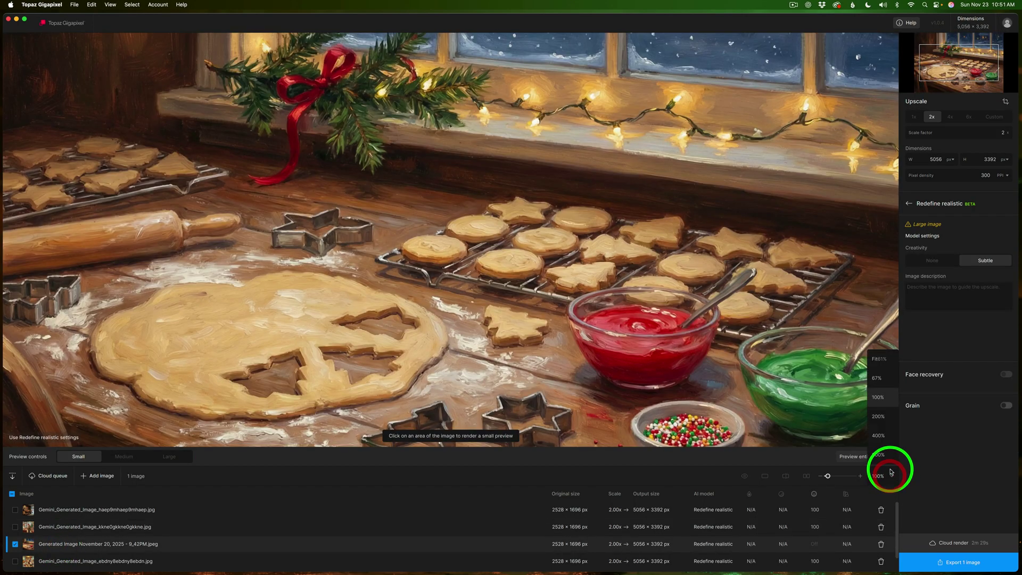
{"action": "left_click", "coordinate": [882, 360]}
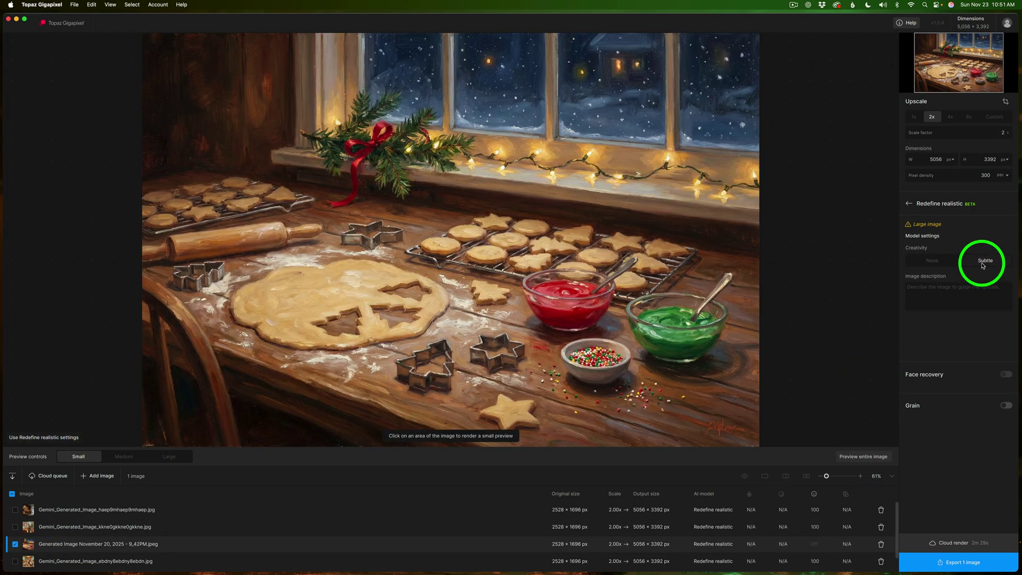
Render a Large preview around the red icing bowl with creativity set to Subtle.
{"action": "left_click", "coordinate": [983, 264]}
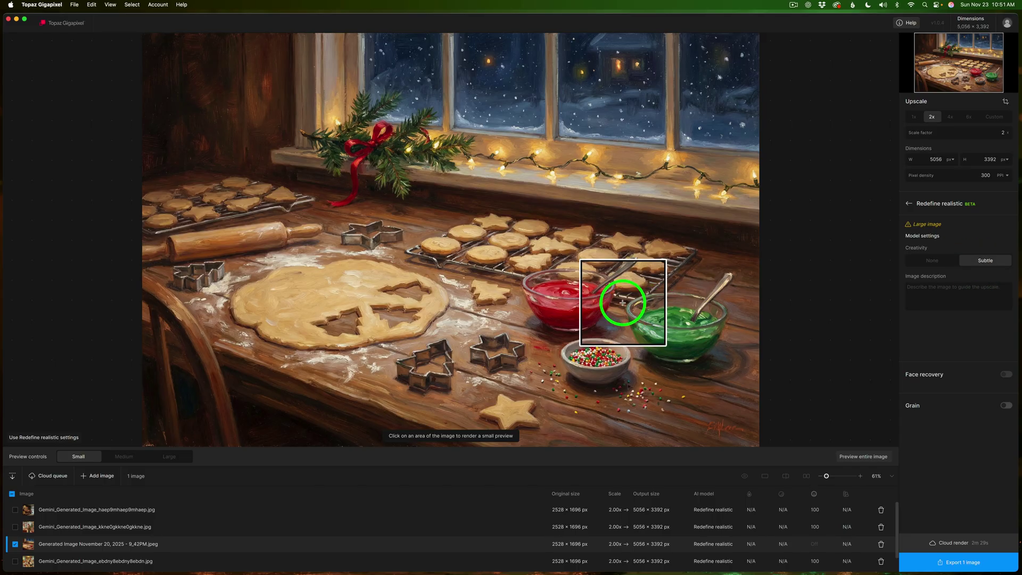
{"action": "left_click", "coordinate": [169, 457]}
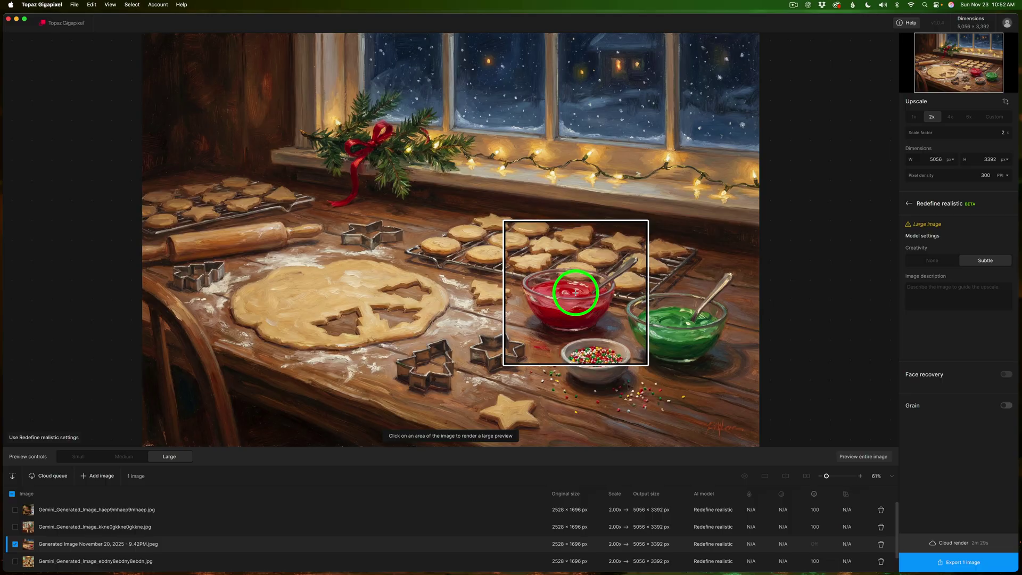
{"action": "left_click", "coordinate": [578, 317]}
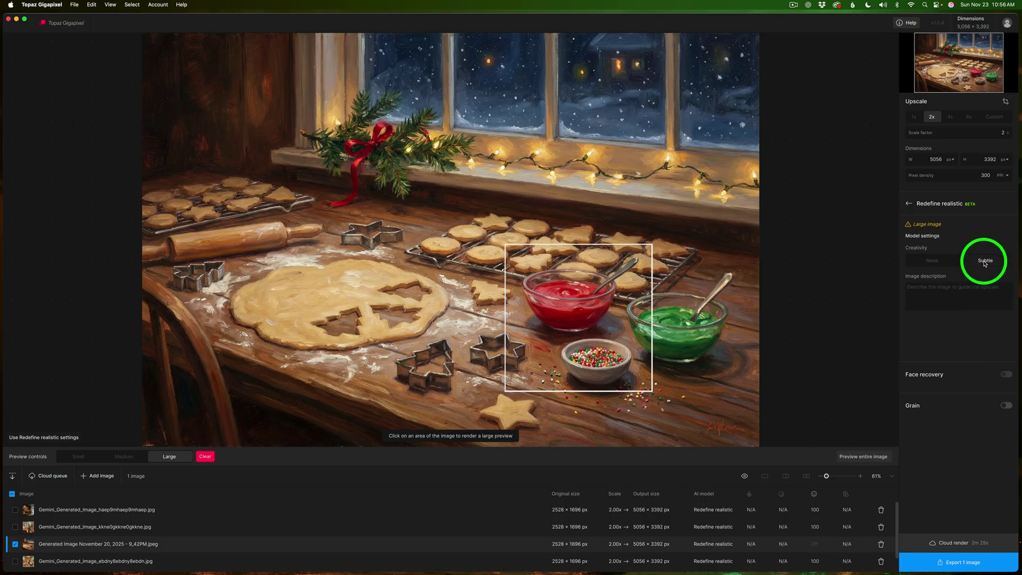
{"action": "left_click", "coordinate": [985, 262]}
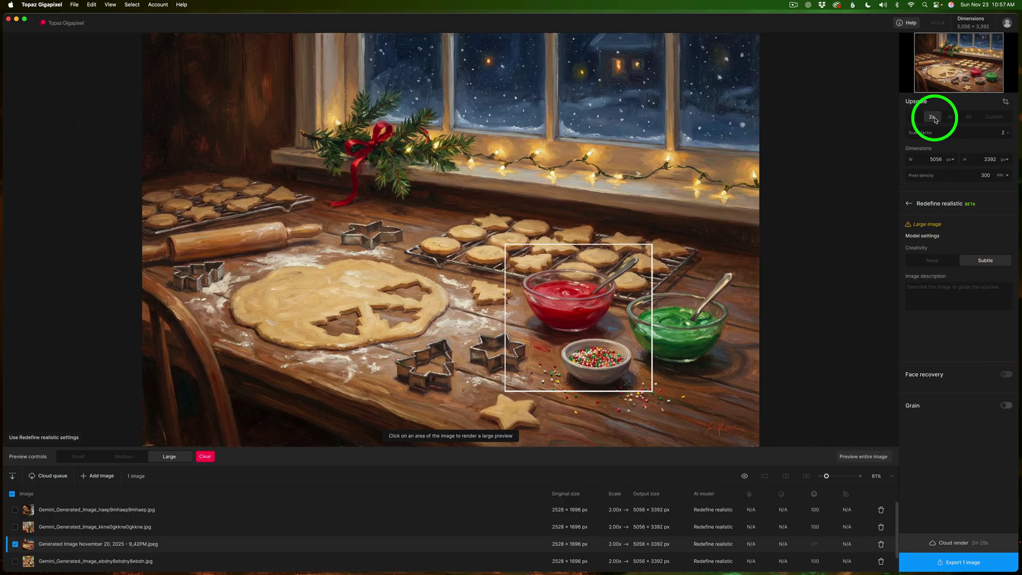
Open the kitchen painting, fit it in view, set creativity None and face recovery mode Creative.
{"action": "left_click", "coordinate": [85, 564]}
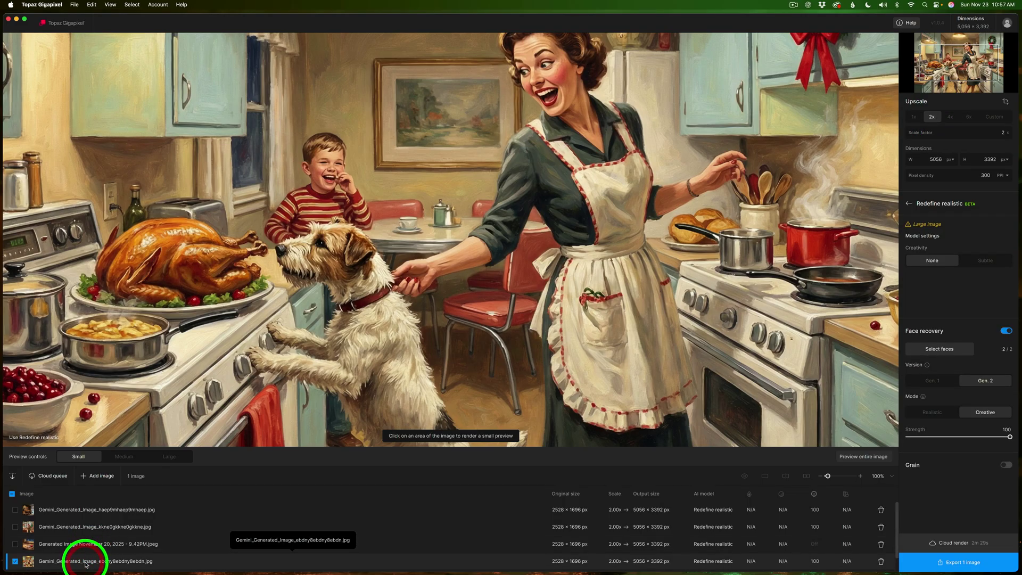
{"action": "left_click", "coordinate": [896, 477]}
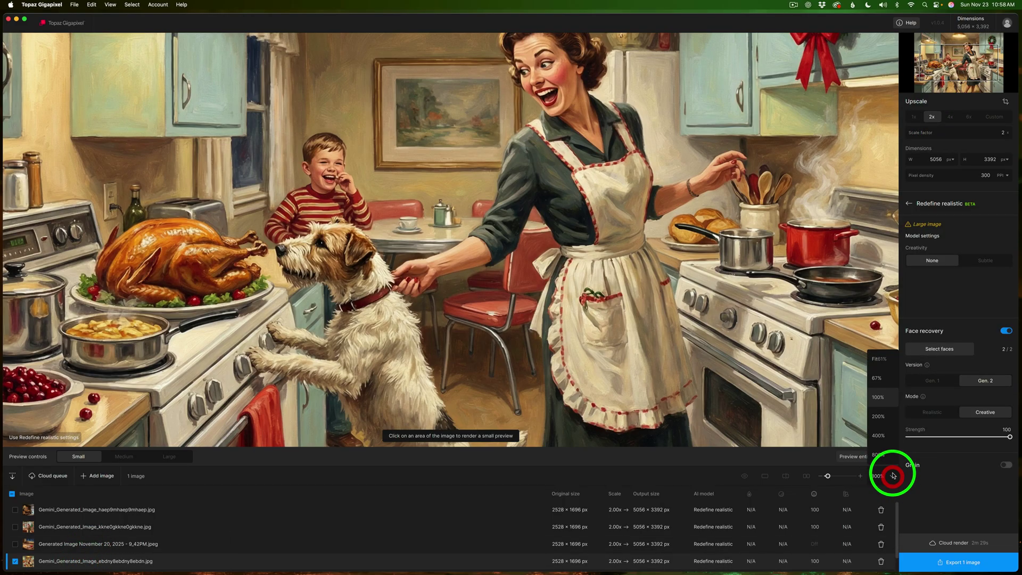
{"action": "left_click", "coordinate": [884, 360]}
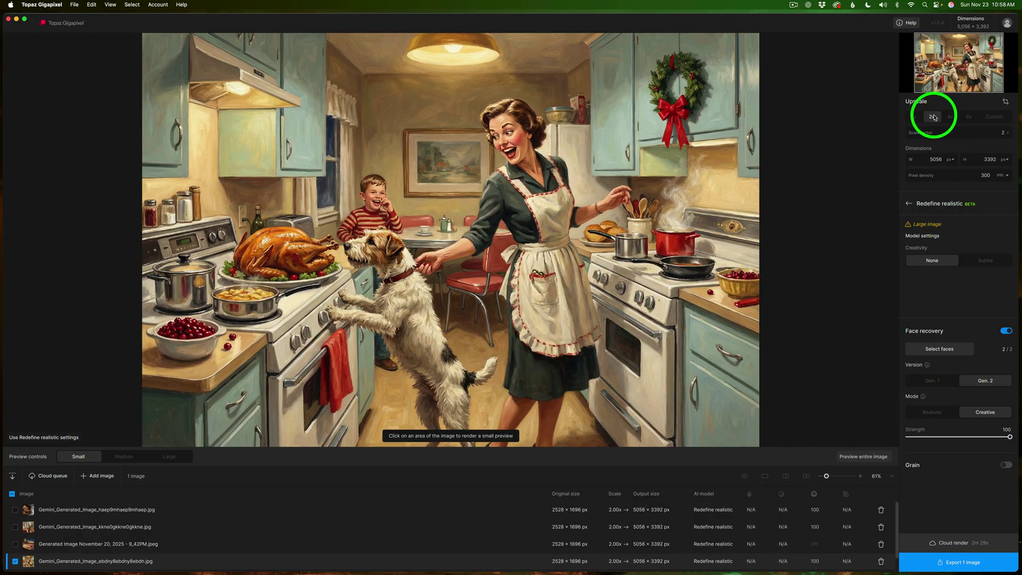
{"action": "left_click", "coordinate": [939, 266]}
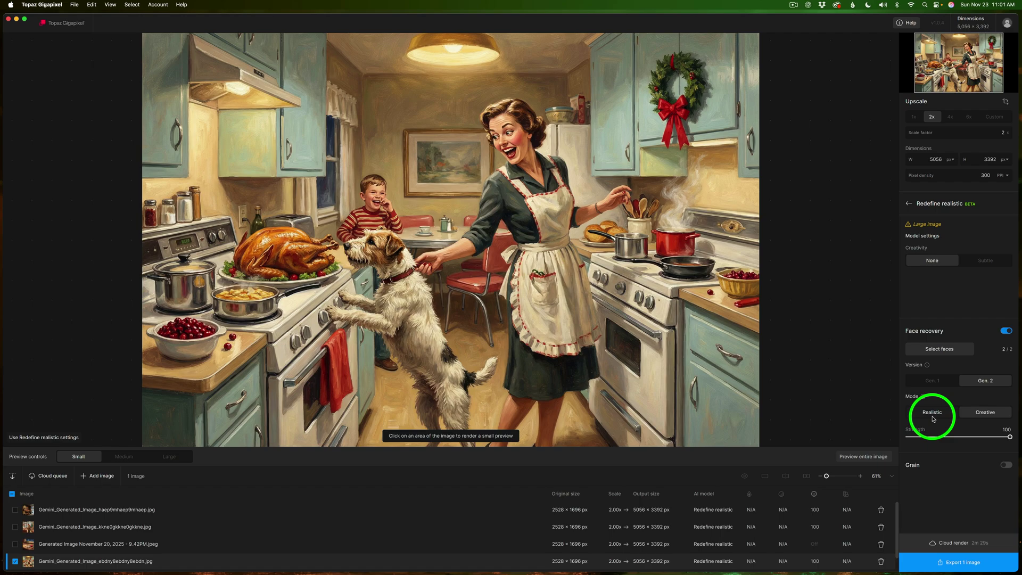
{"action": "left_click", "coordinate": [987, 414]}
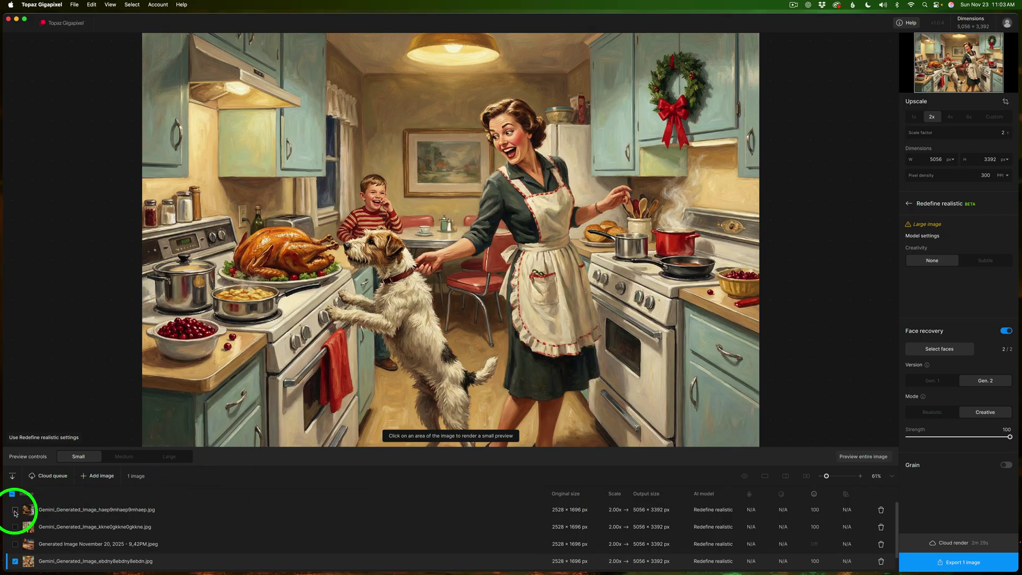
Tick the first, second and third image rows so all four paintings are checked.
{"action": "left_click", "coordinate": [15, 510]}
{"action": "left_click", "coordinate": [15, 527]}
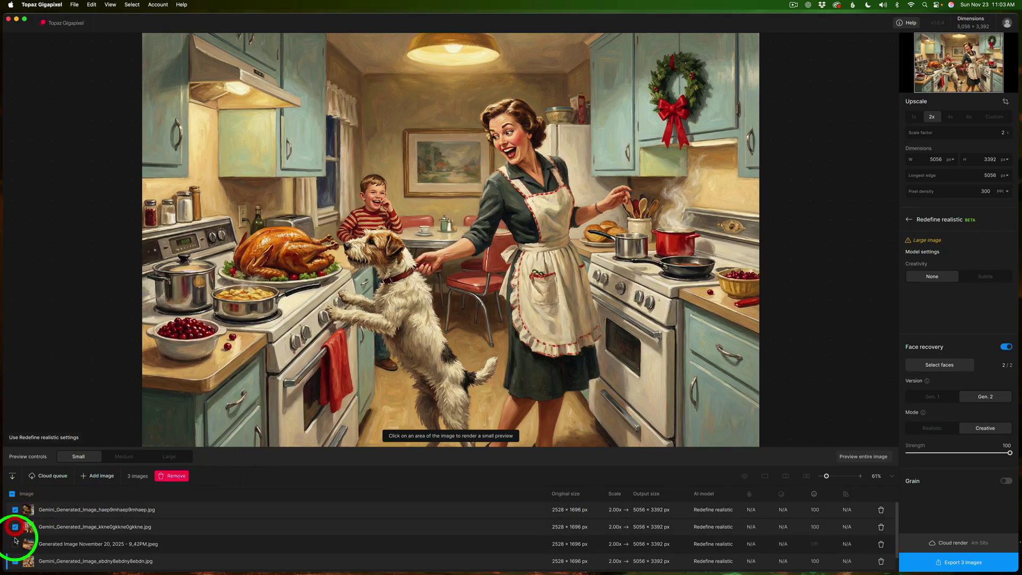
{"action": "left_click", "coordinate": [15, 544]}
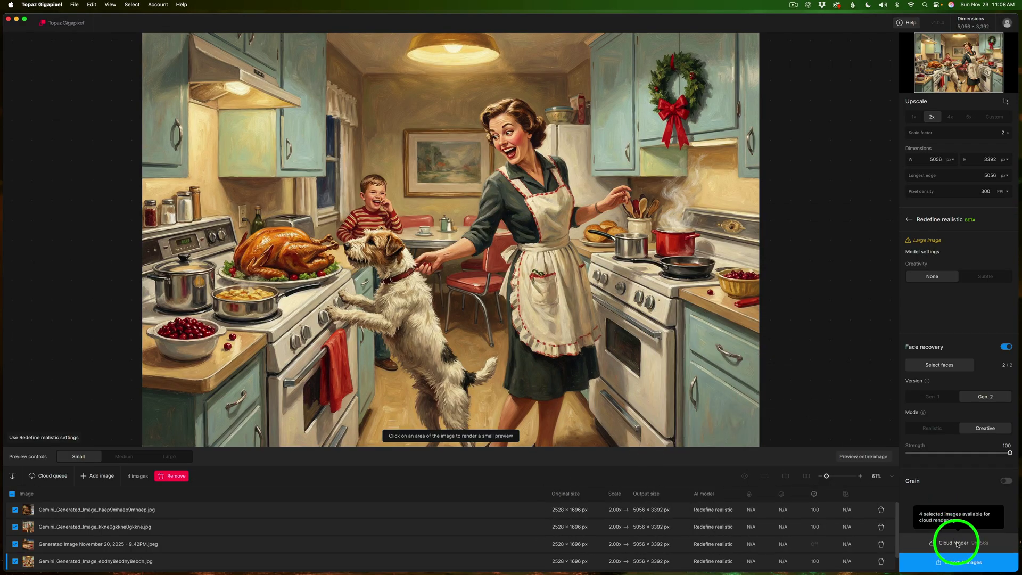
Send the four paintings to cloud render and check the jobs in the Cloud queue.
{"action": "left_click", "coordinate": [959, 545]}
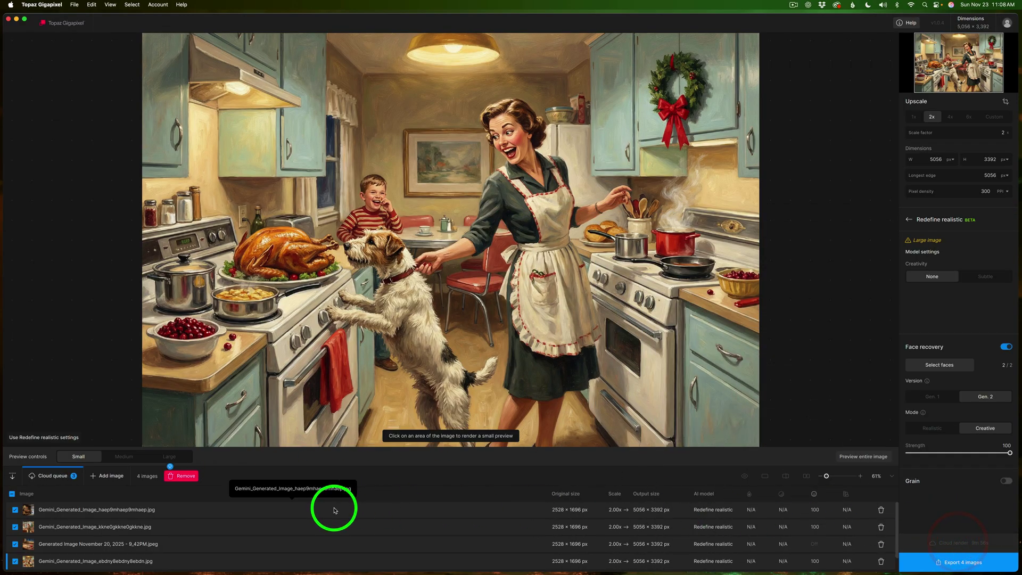
{"action": "left_click", "coordinate": [57, 478]}
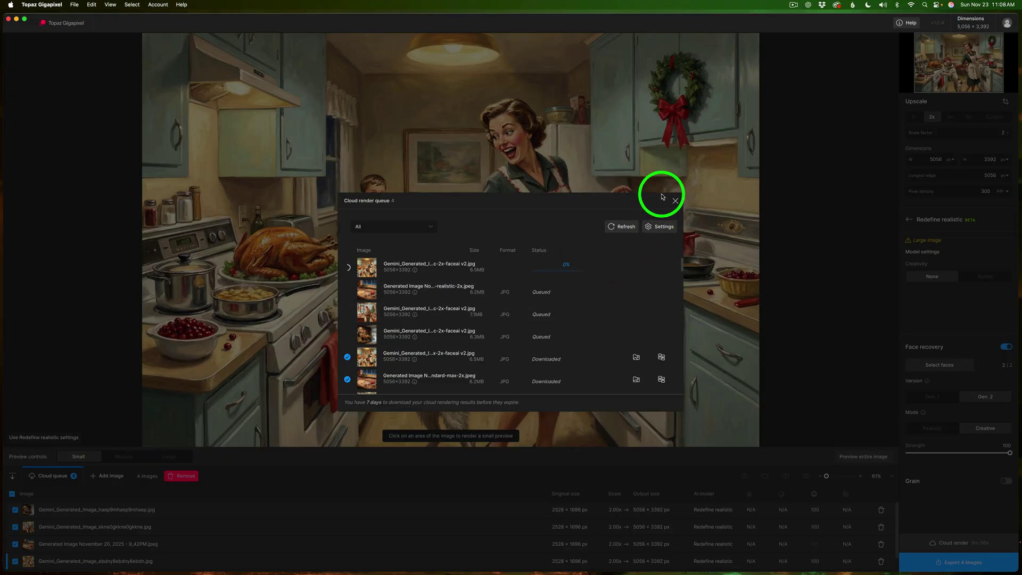
{"action": "left_click", "coordinate": [676, 200]}
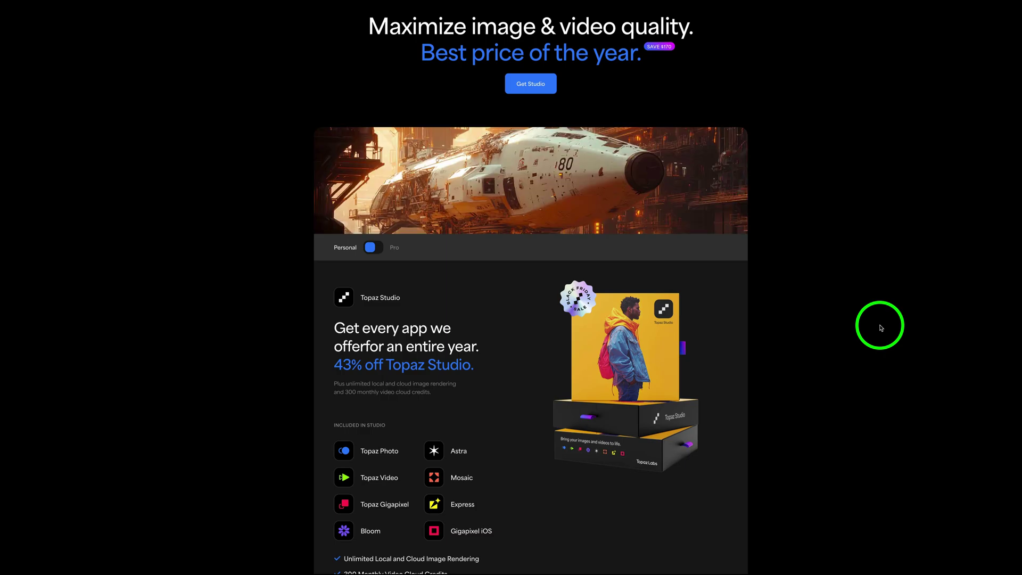
Scroll the Black Friday page past the product cards to the Get Studio pricing list.
{"action": "scroll", "coordinate": [881, 327], "scroll_direction": "down", "scroll_amount": 3}
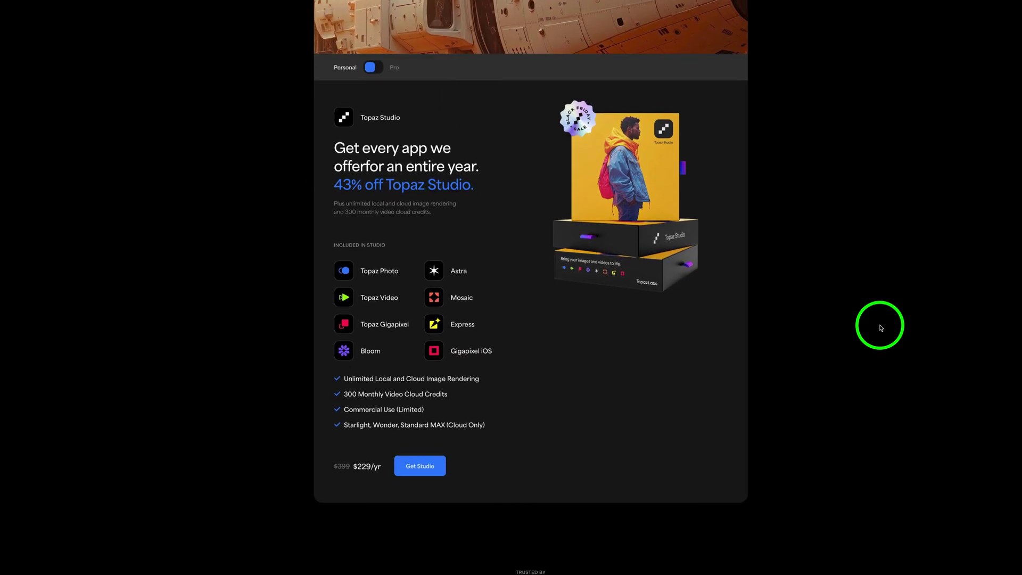
{"action": "scroll", "coordinate": [881, 328], "scroll_direction": "down", "scroll_amount": 5}
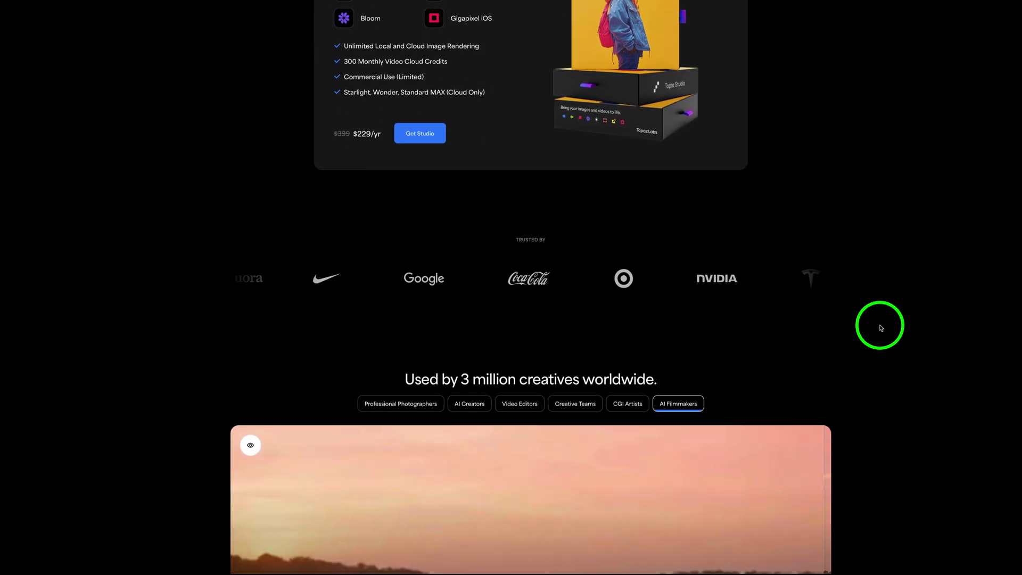
{"action": "scroll", "coordinate": [881, 328], "scroll_direction": "down", "scroll_amount": 3}
{"action": "scroll", "coordinate": [882, 328], "scroll_direction": "down", "scroll_amount": 1}
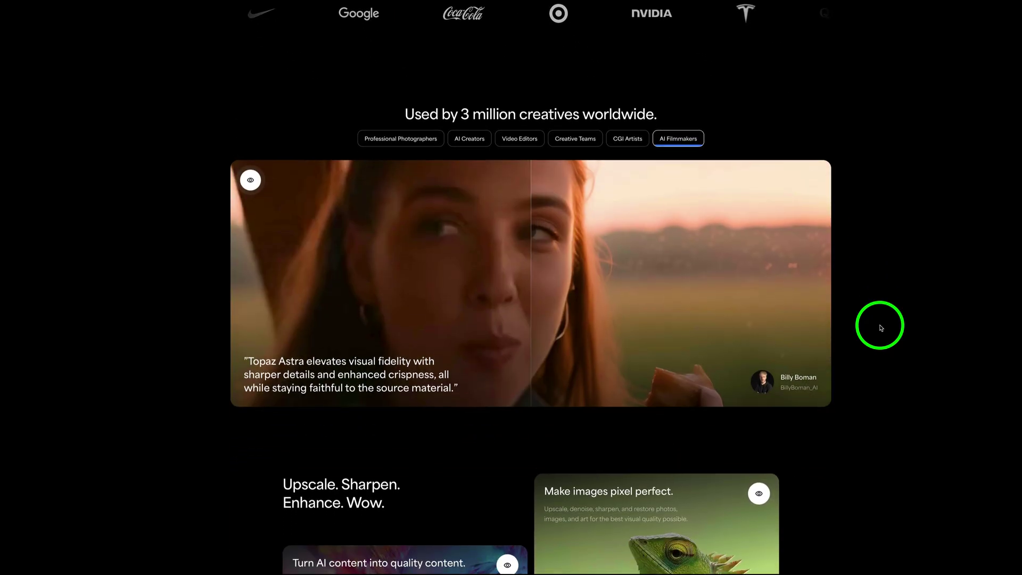
{"action": "scroll", "coordinate": [881, 328], "scroll_direction": "down", "scroll_amount": 1}
{"action": "scroll", "coordinate": [881, 328], "scroll_direction": "down", "scroll_amount": 2}
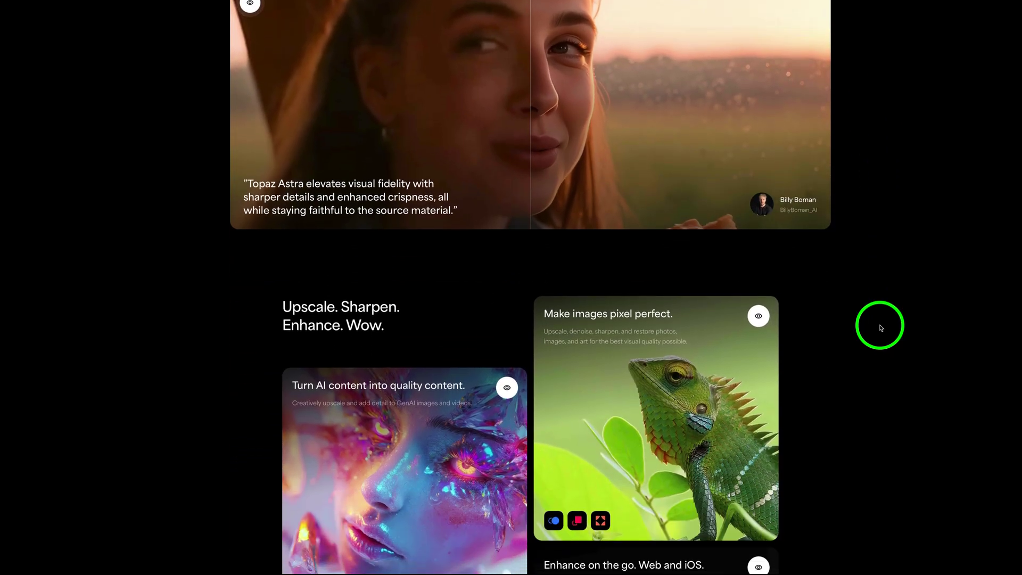
{"action": "scroll", "coordinate": [882, 328], "scroll_direction": "down", "scroll_amount": 2}
{"action": "scroll", "coordinate": [881, 328], "scroll_direction": "down", "scroll_amount": 2}
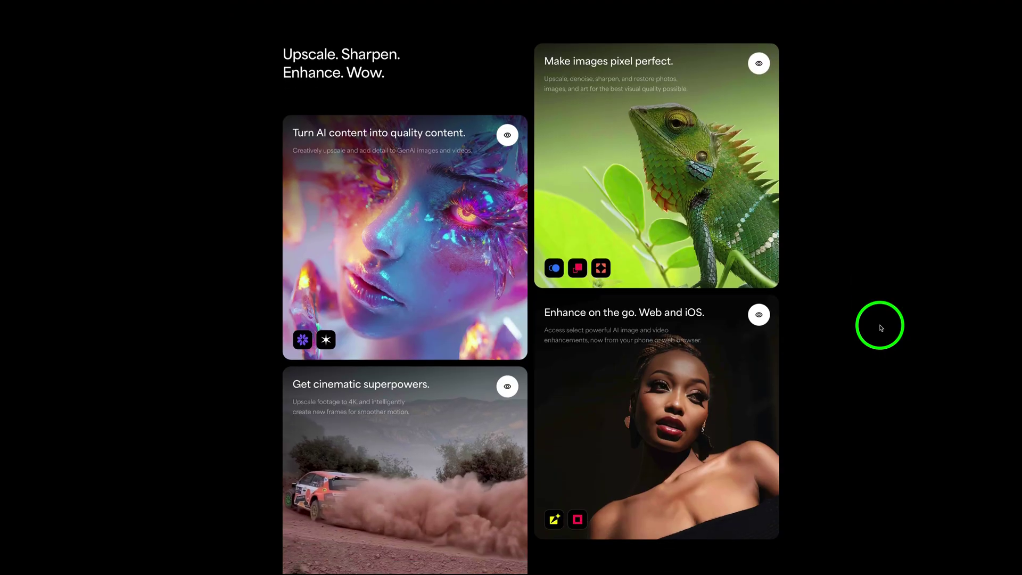
{"action": "scroll", "coordinate": [882, 328], "scroll_direction": "down", "scroll_amount": 1}
{"action": "scroll", "coordinate": [881, 327], "scroll_direction": "down", "scroll_amount": 3}
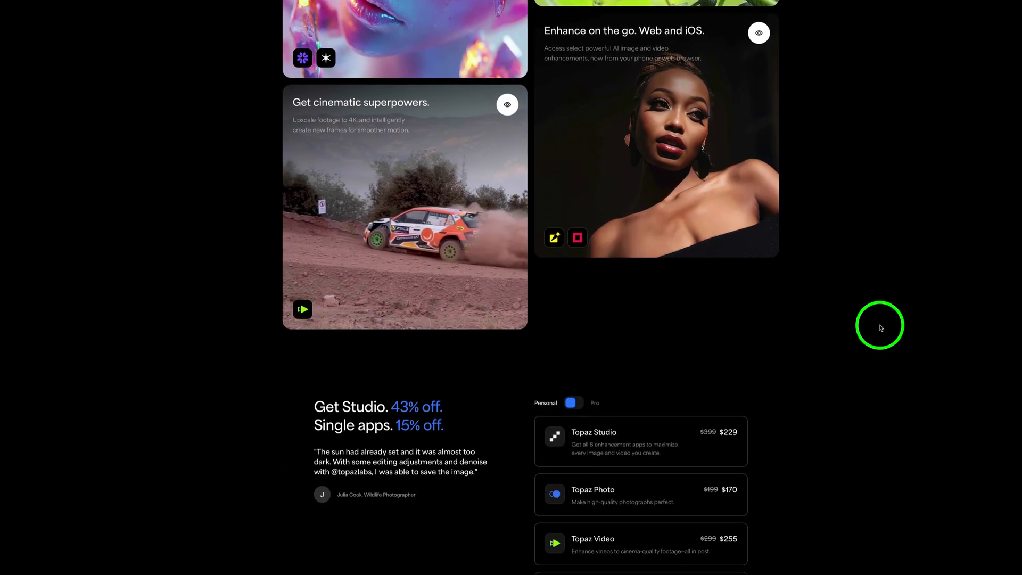
{"action": "scroll", "coordinate": [882, 328], "scroll_direction": "down", "scroll_amount": 5}
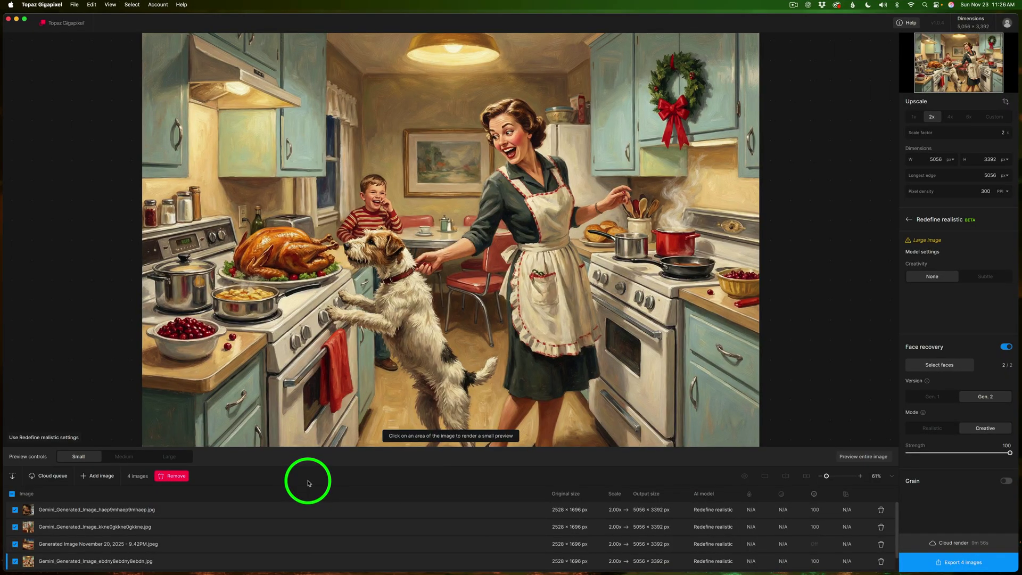
Open the Cloud render queue listing the 5056 × 3392 JPG renders, all Downloaded.
{"action": "left_click", "coordinate": [50, 477]}
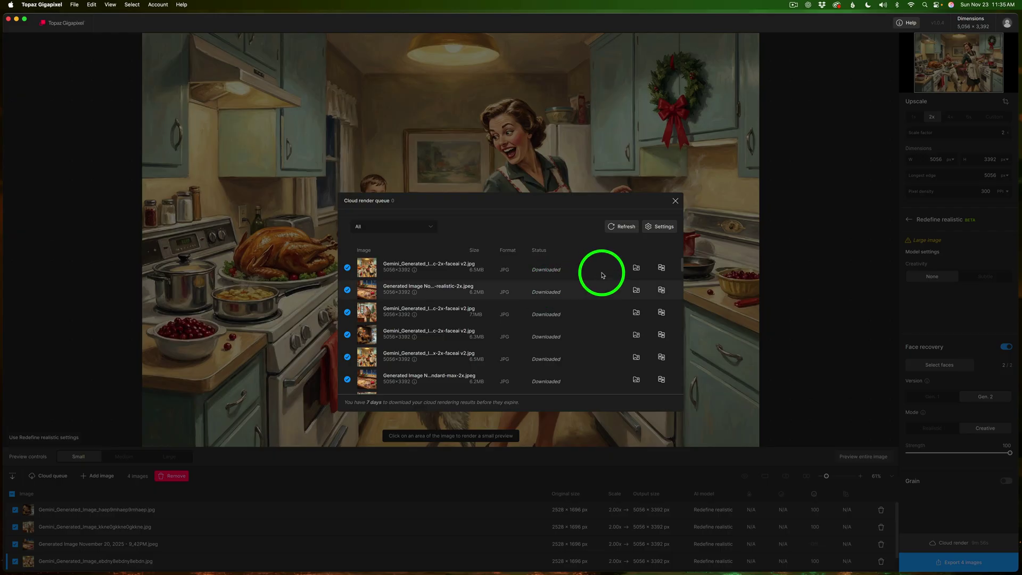
{"action": "left_click", "coordinate": [636, 268]}
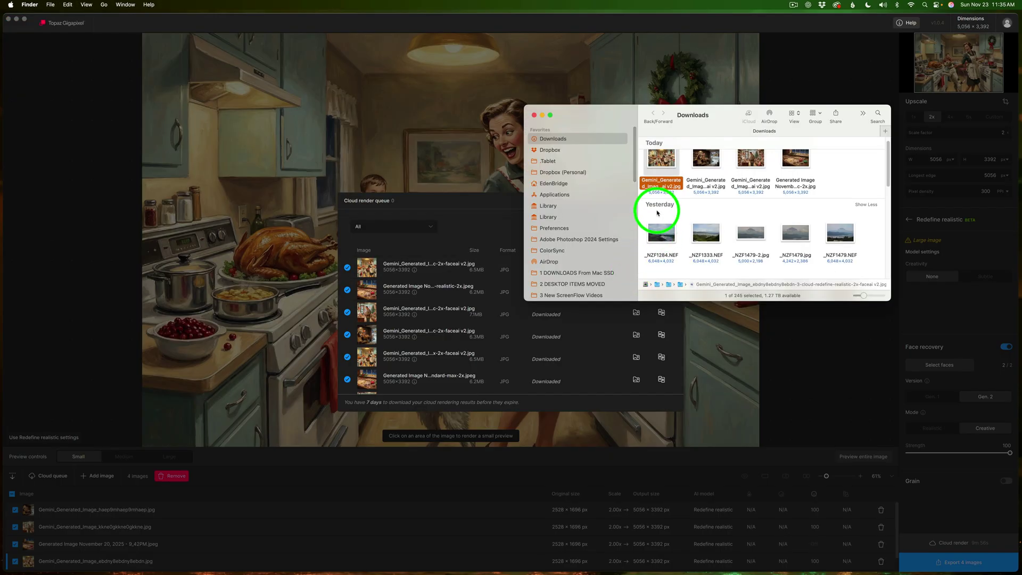
{"action": "key", "text": "space"}
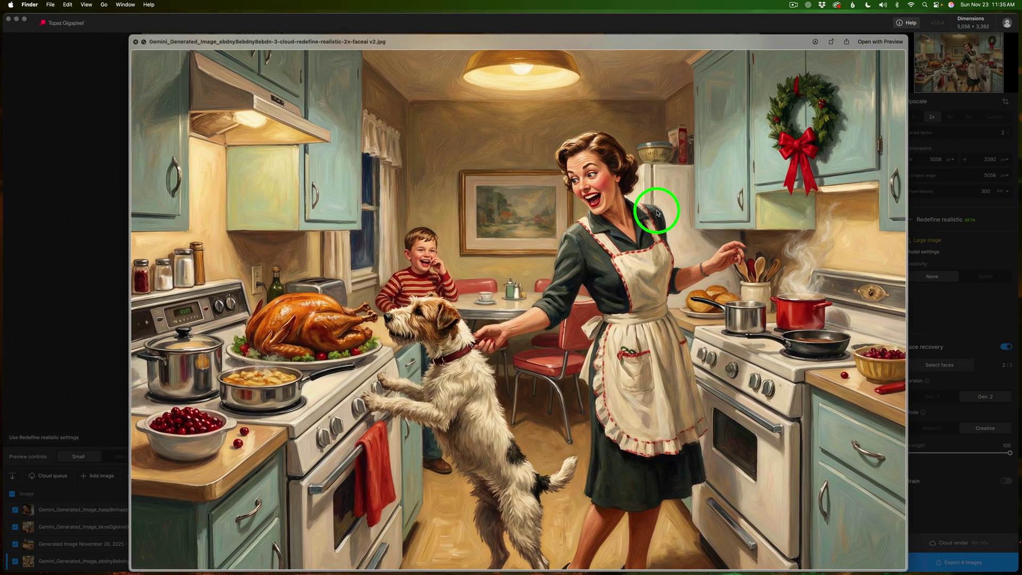
{"action": "left_click", "coordinate": [137, 42]}
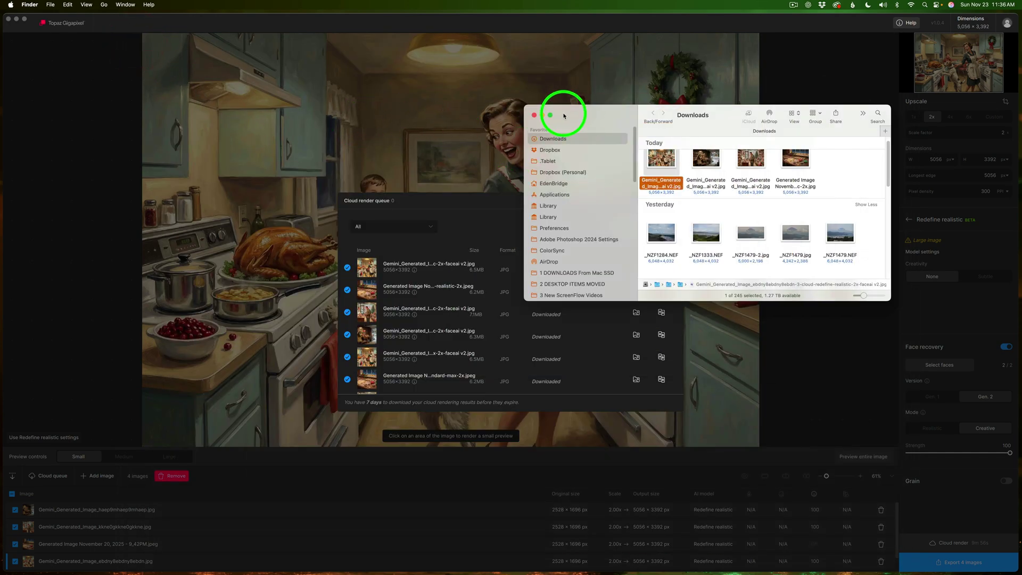
{"action": "left_click", "coordinate": [534, 115]}
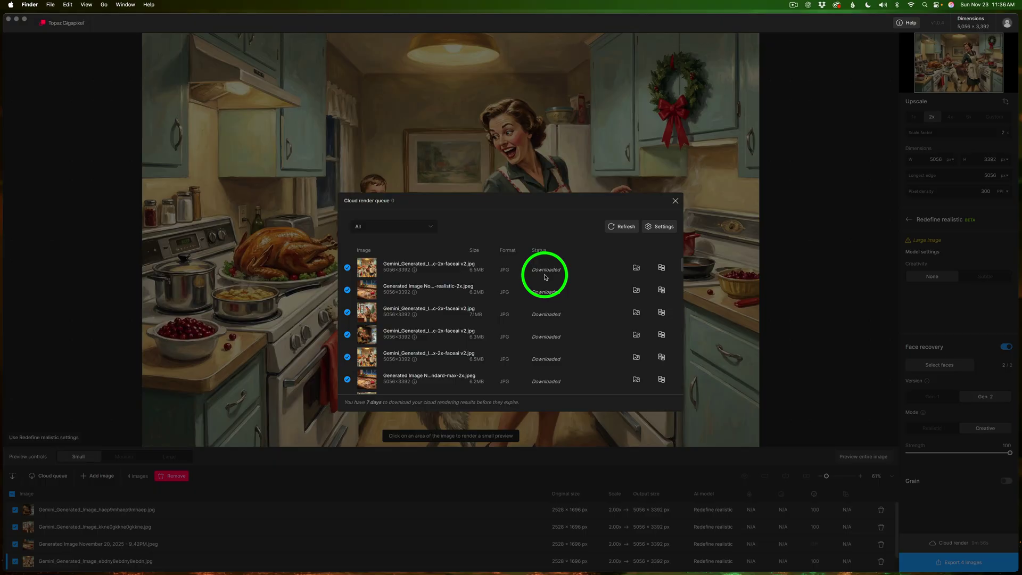
Open the kitchen painting's side-by-side comparison and pan to the woman's face and picture frame.
{"action": "left_click", "coordinate": [662, 271]}
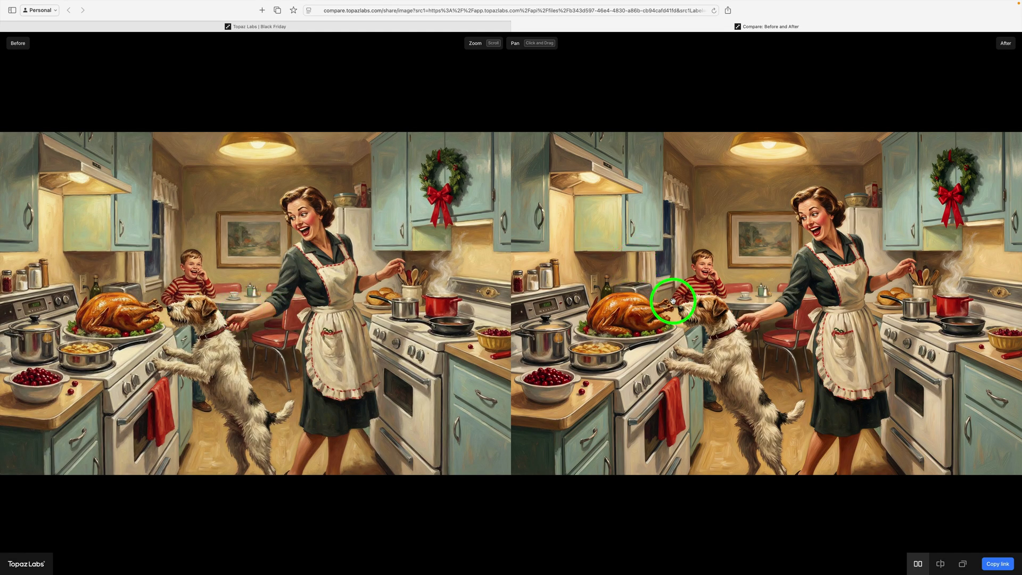
{"action": "scroll", "coordinate": [715, 296], "scroll_direction": "up", "scroll_amount": 5}
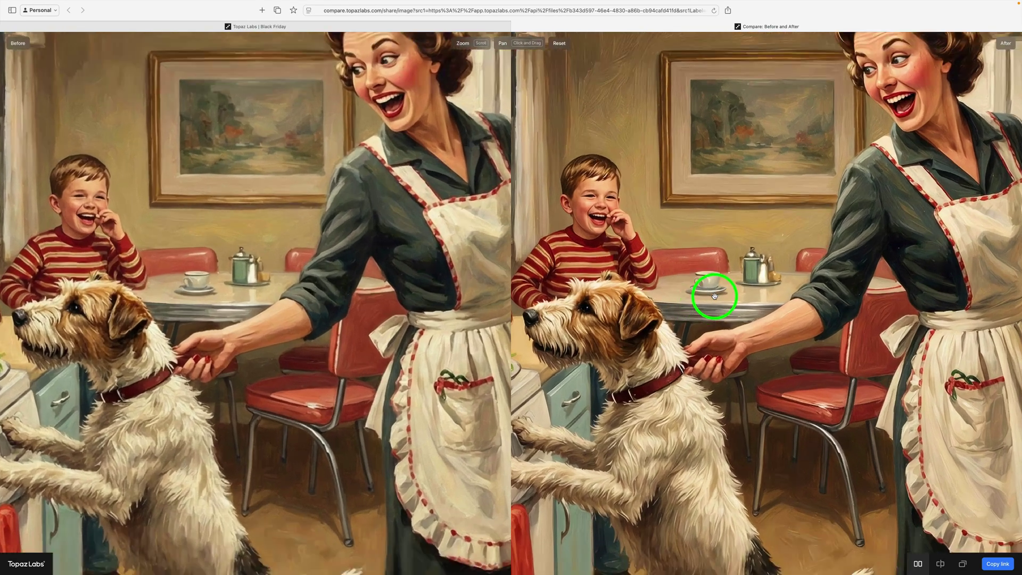
{"action": "scroll", "coordinate": [715, 296], "scroll_direction": "down", "scroll_amount": 3}
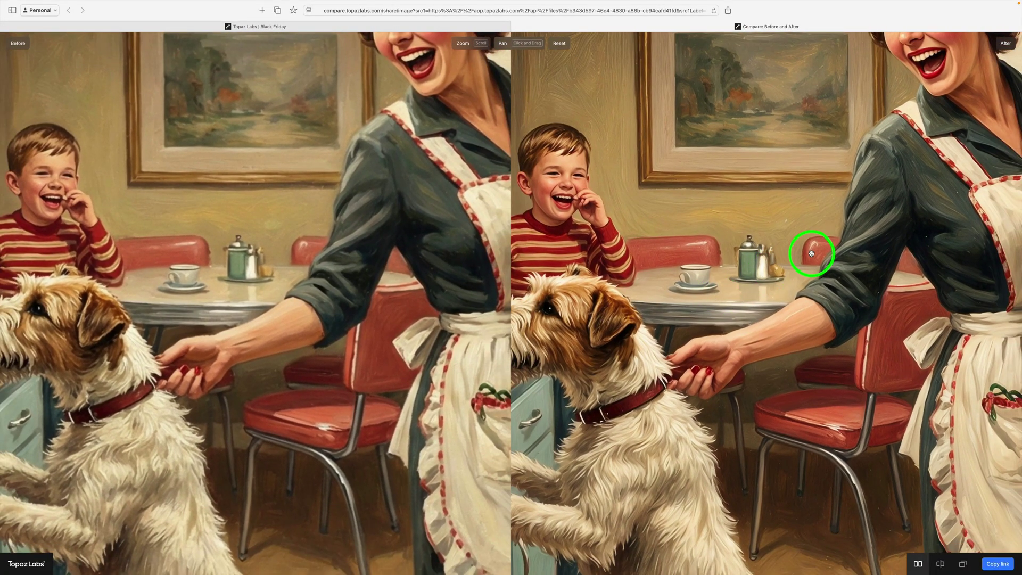
{"action": "left_click_drag", "start_coordinate": [810, 251], "coordinate": [607, 337]}
{"action": "left_click_drag", "start_coordinate": [694, 205], "coordinate": [776, 296]}
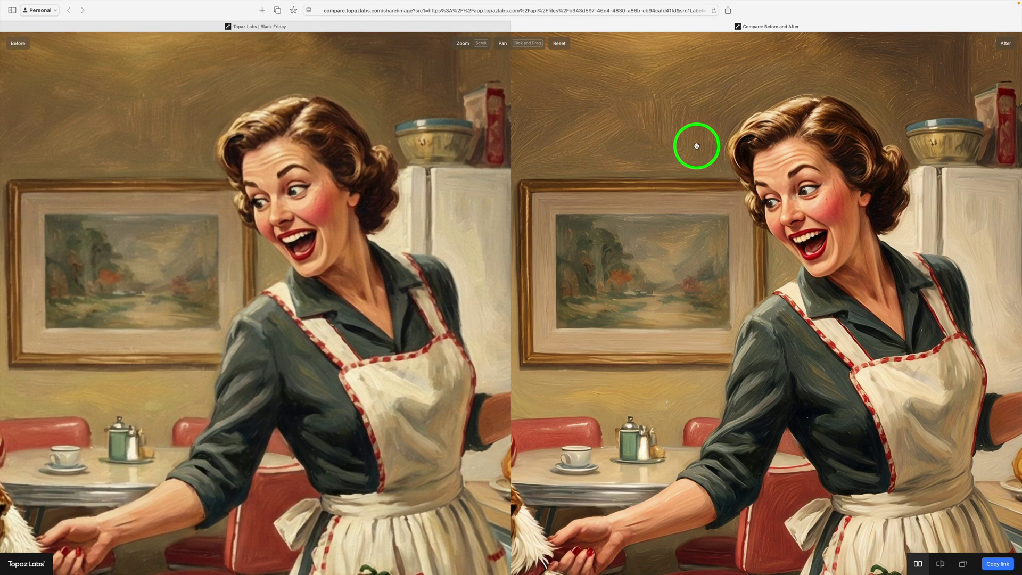
Pan both versions across the laughing boy, dog and turkey at the stove, zooming out and back.
{"action": "left_click_drag", "start_coordinate": [761, 310], "coordinate": [776, 267]}
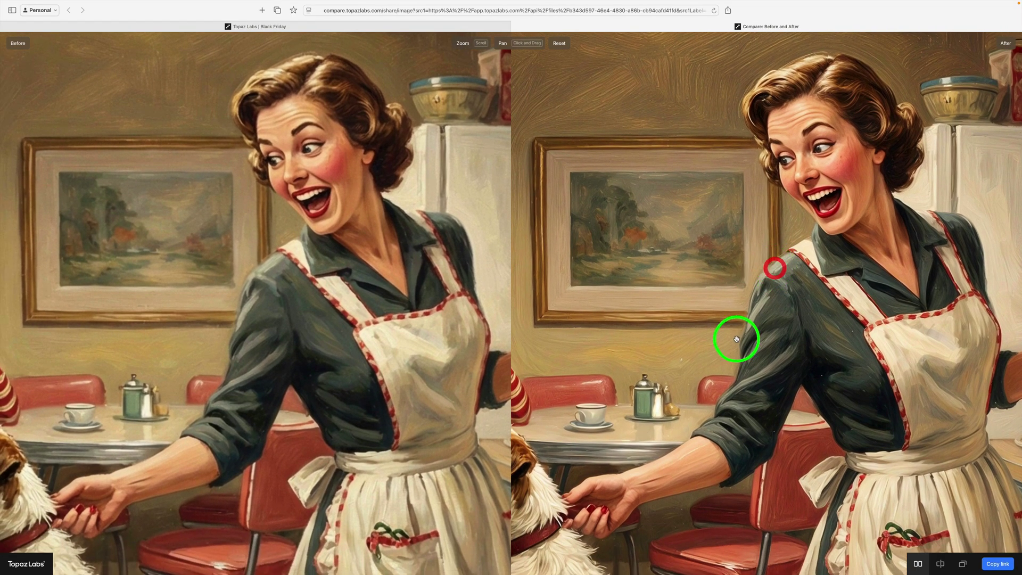
{"action": "left_click_drag", "start_coordinate": [733, 337], "coordinate": [857, 258]}
{"action": "left_click_drag", "start_coordinate": [706, 322], "coordinate": [785, 264]}
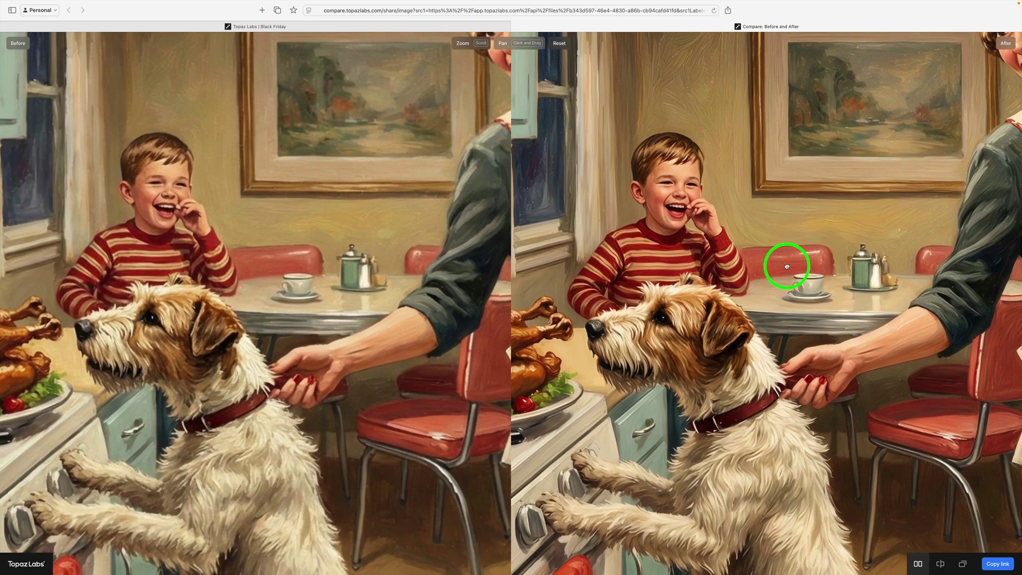
{"action": "left_click_drag", "start_coordinate": [703, 342], "coordinate": [819, 288]}
{"action": "left_click_drag", "start_coordinate": [710, 317], "coordinate": [783, 292]}
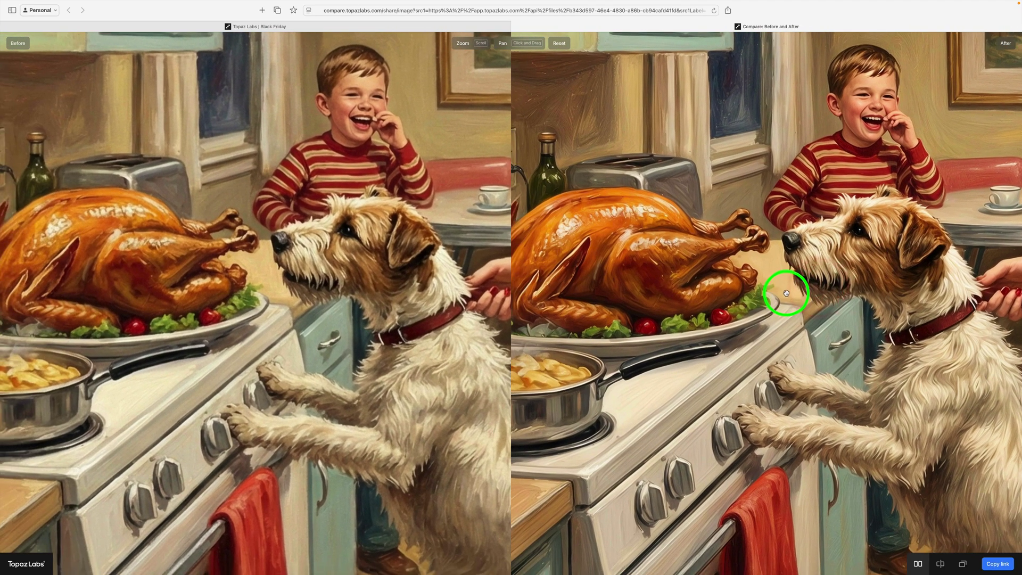
{"action": "scroll", "coordinate": [783, 302], "scroll_direction": "down", "scroll_amount": 10}
{"action": "scroll", "coordinate": [782, 306], "scroll_direction": "up", "scroll_amount": 10}
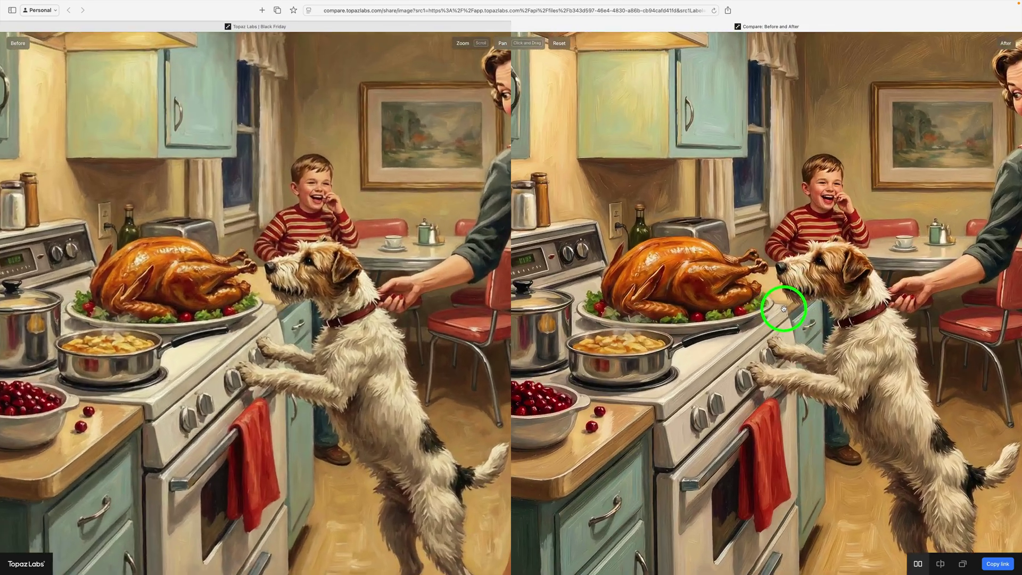
Sweep the Slider View divider across the kitchen painting, then flip Before/After repeatedly in Peek View.
{"action": "left_click", "coordinate": [941, 564]}
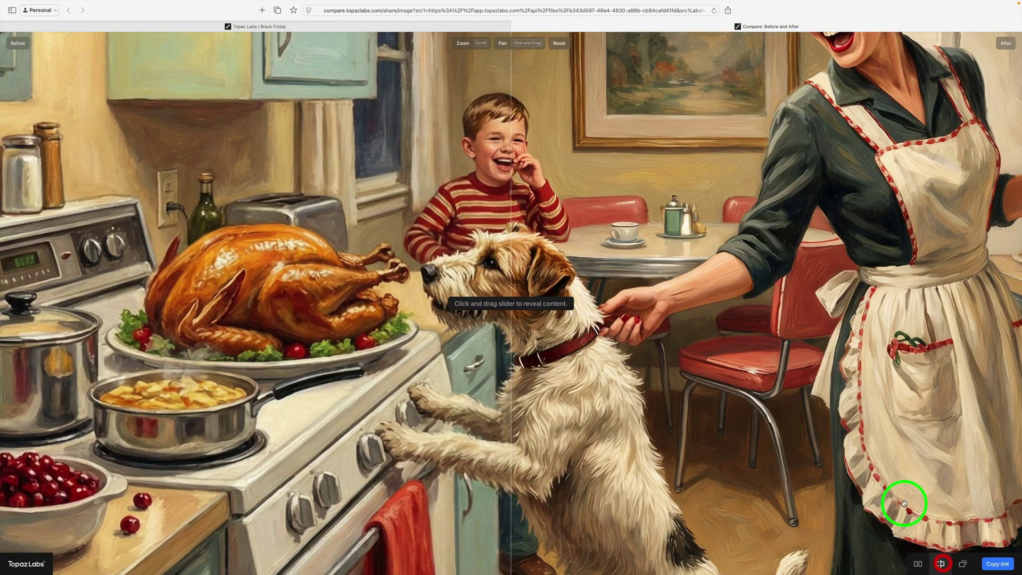
{"action": "left_click_drag", "start_coordinate": [511, 318], "coordinate": [438, 303]}
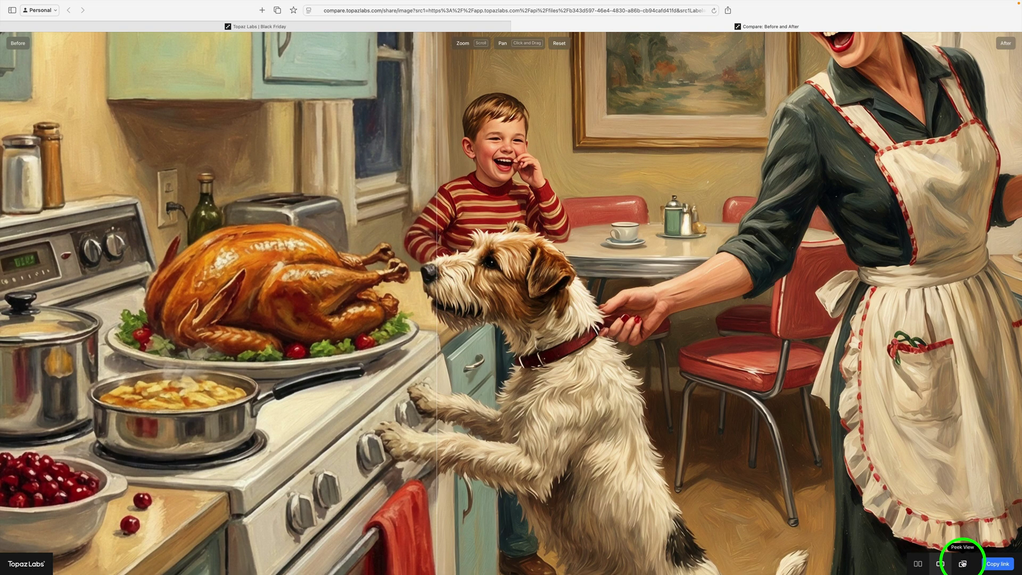
{"action": "left_click", "coordinate": [963, 564]}
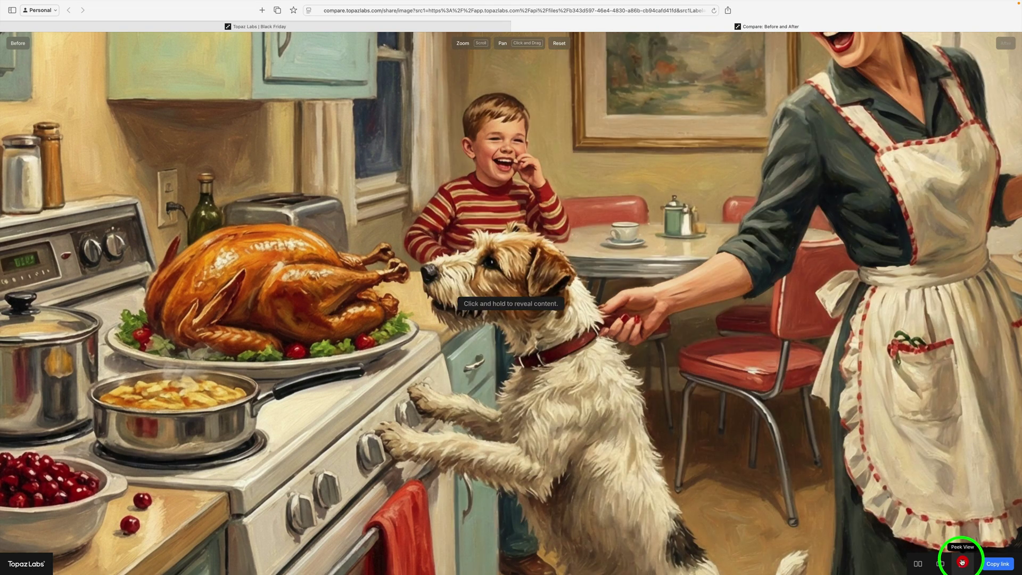
{"action": "left_click", "coordinate": [610, 249]}
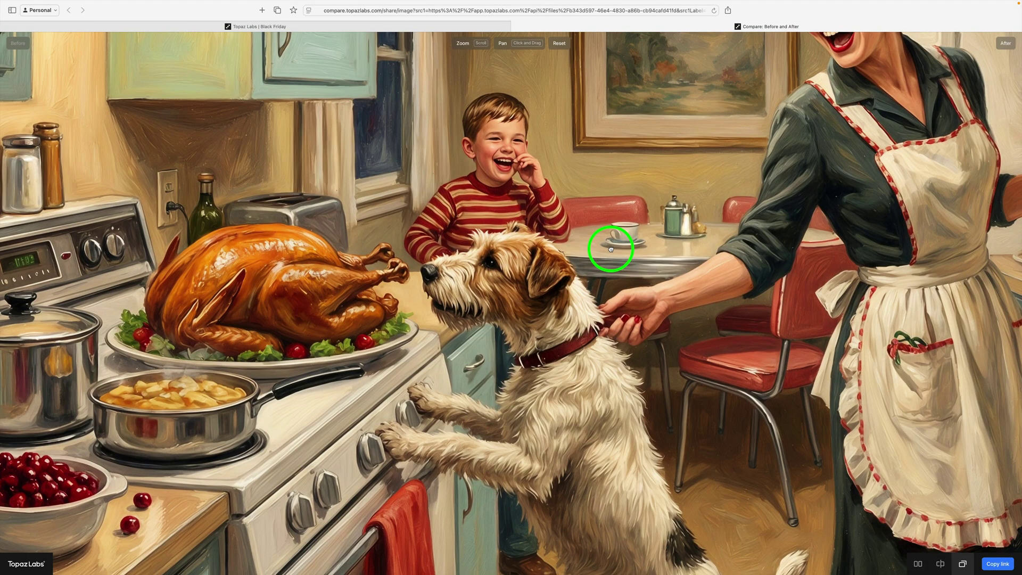
{"action": "left_click", "coordinate": [611, 249]}
{"action": "left_click", "coordinate": [611, 249]}
{"action": "left_click", "coordinate": [611, 248]}
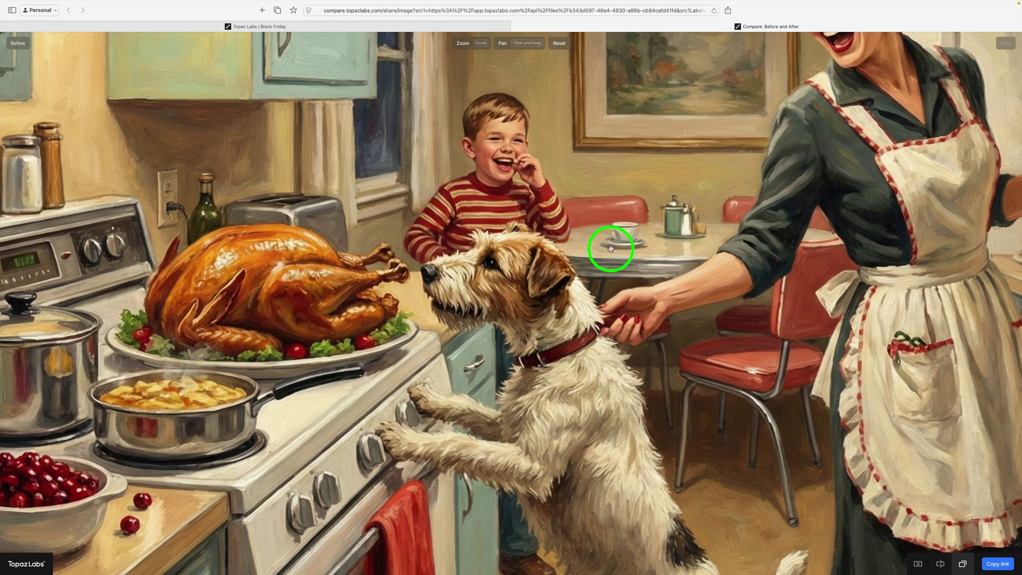
{"action": "left_click", "coordinate": [611, 248]}
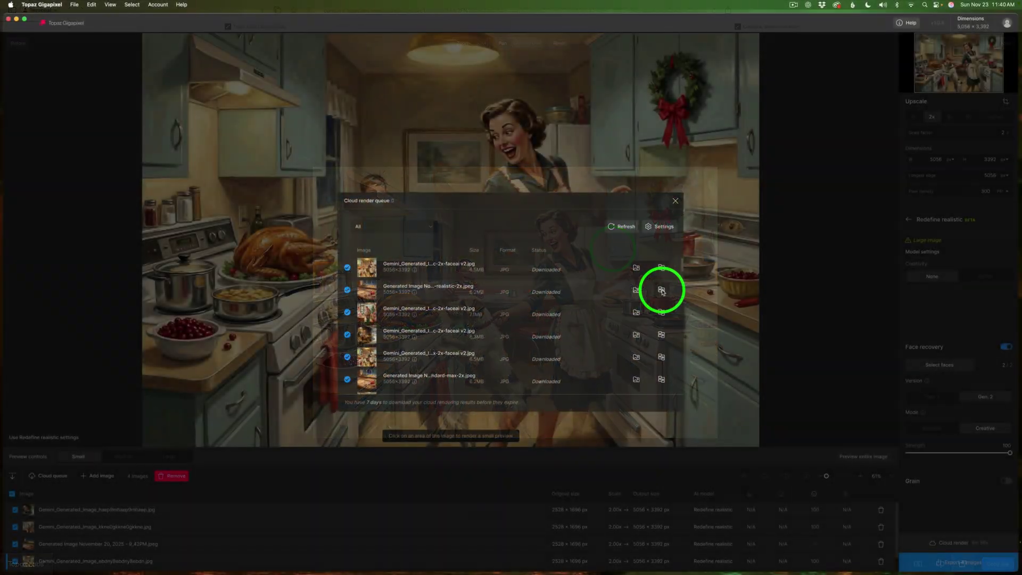
Compare the cookie-baking painting zoomed on the red icing bowl and star cutters, then Reset to full view.
{"action": "left_click", "coordinate": [662, 291]}
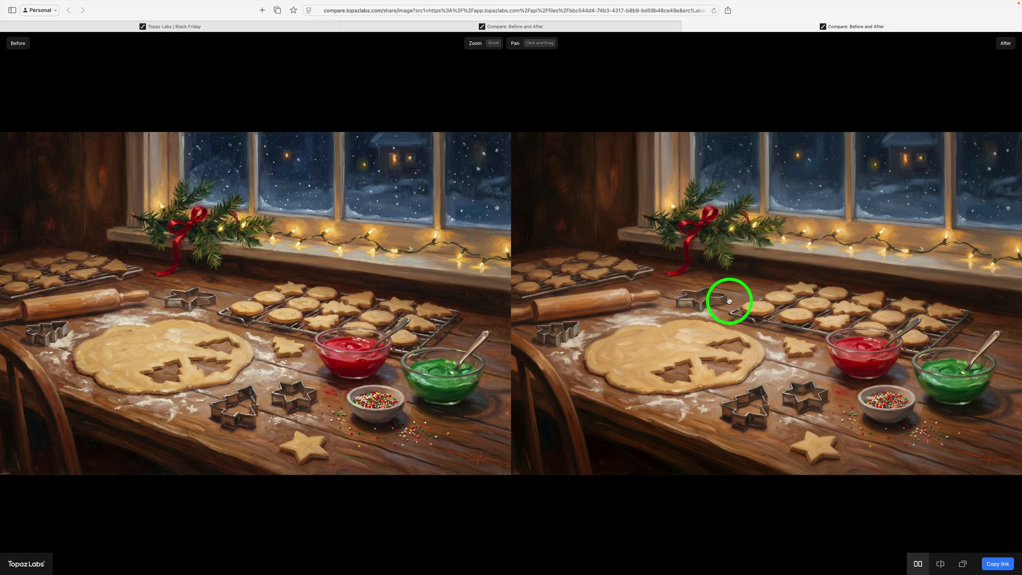
{"action": "scroll", "coordinate": [729, 302], "scroll_direction": "up", "scroll_amount": 5}
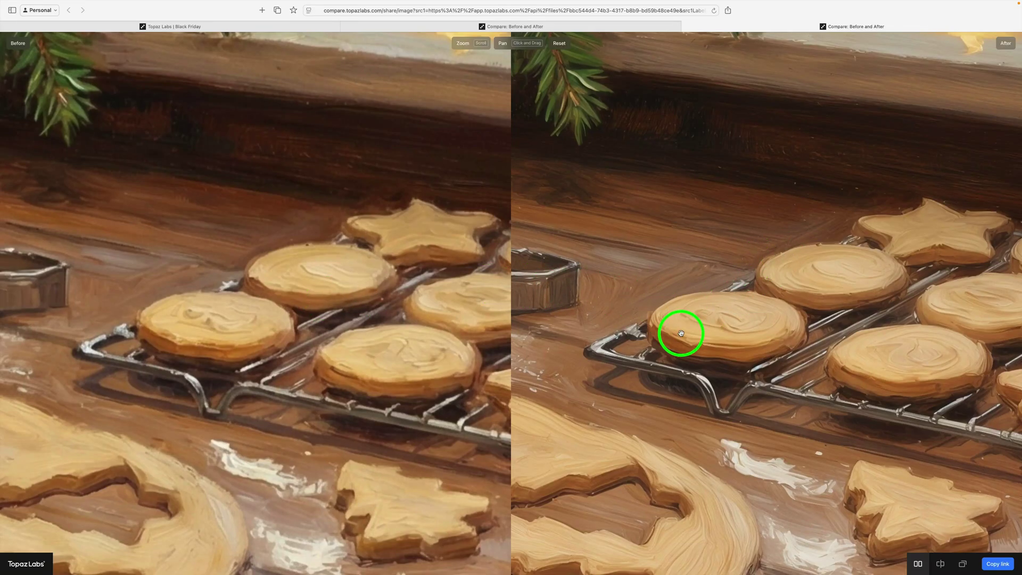
{"action": "left_click_drag", "start_coordinate": [714, 392], "coordinate": [586, 208]}
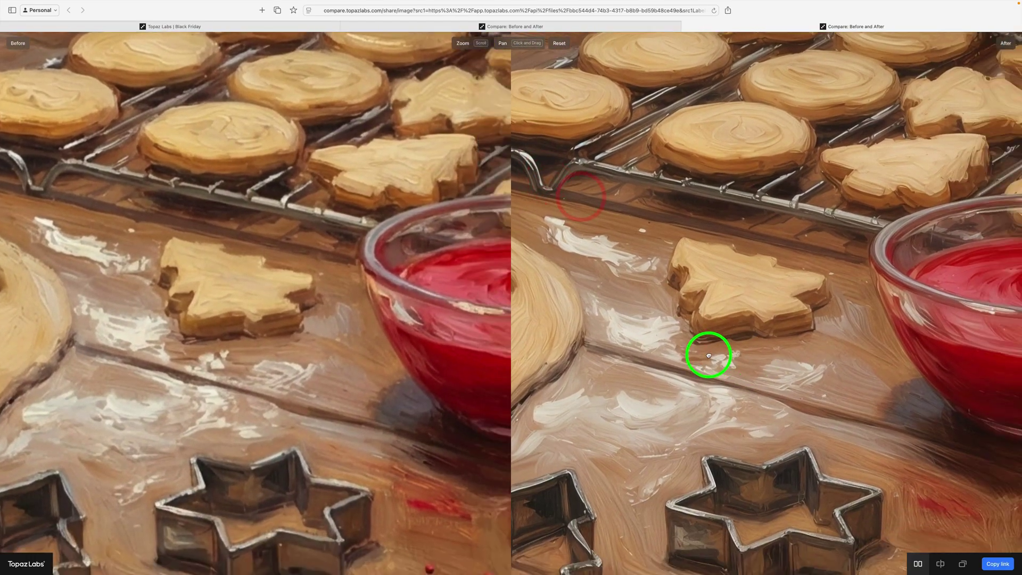
{"action": "left_click_drag", "start_coordinate": [708, 355], "coordinate": [582, 343]}
{"action": "left_click_drag", "start_coordinate": [739, 365], "coordinate": [691, 285]}
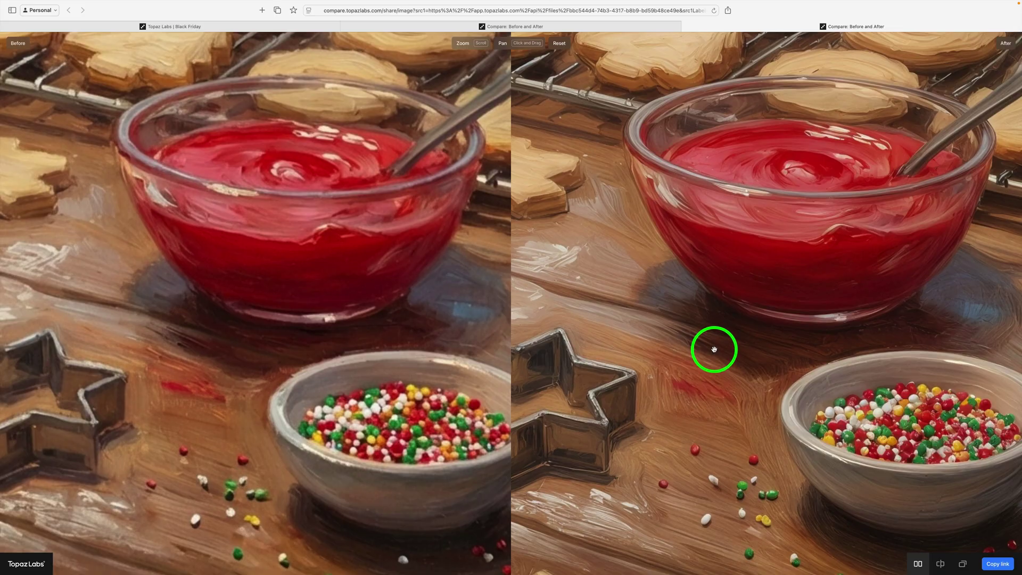
{"action": "left_click_drag", "start_coordinate": [685, 349], "coordinate": [832, 321]}
{"action": "left_click_drag", "start_coordinate": [768, 337], "coordinate": [882, 292]}
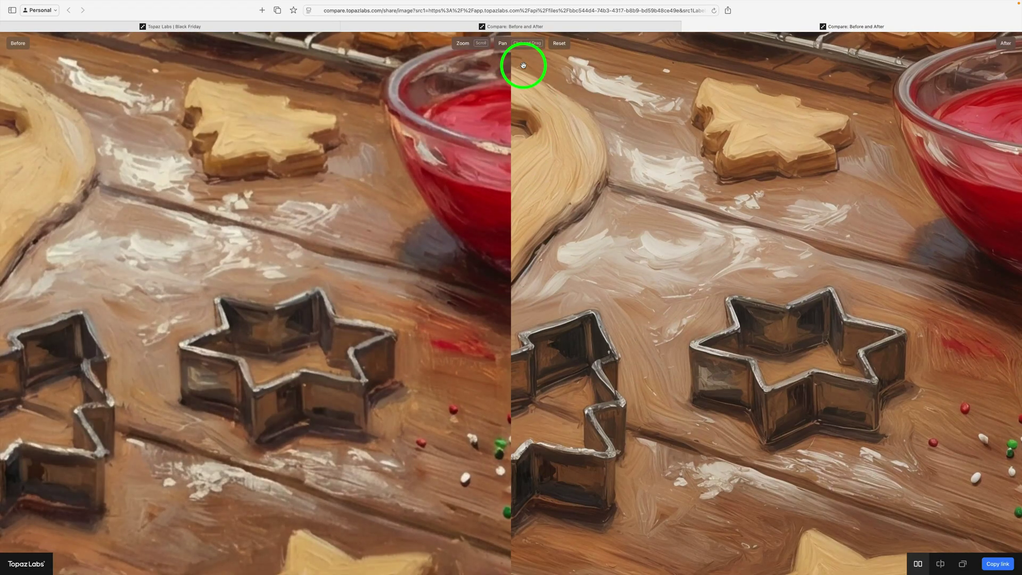
{"action": "left_click", "coordinate": [562, 47]}
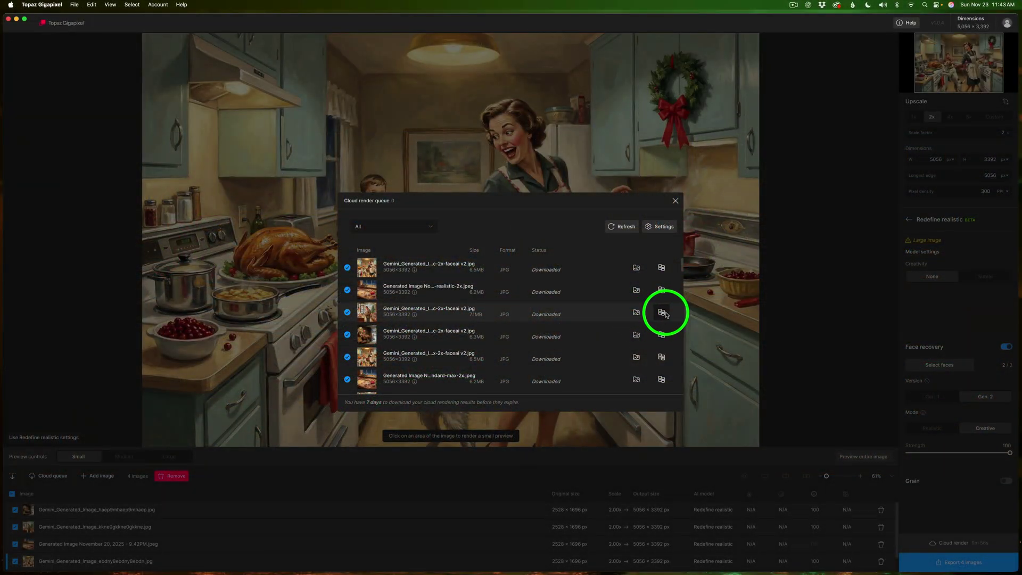
Open the general-store painting's comparison and zoom across the MERRY CHRISTMAS sign, shopper and candy-counter boy.
{"action": "left_click", "coordinate": [662, 312]}
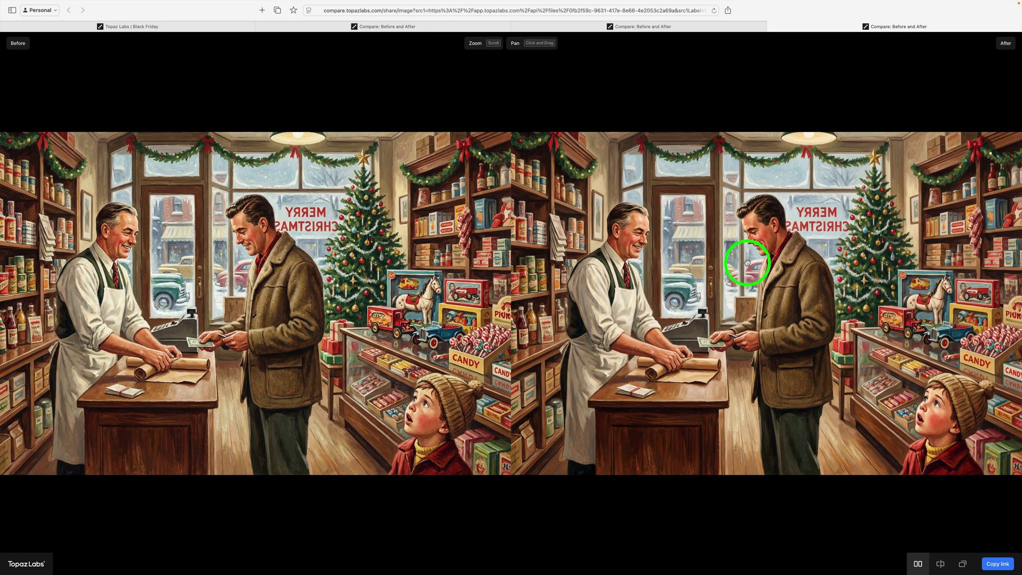
{"action": "scroll", "coordinate": [747, 262], "scroll_direction": "up", "scroll_amount": 10}
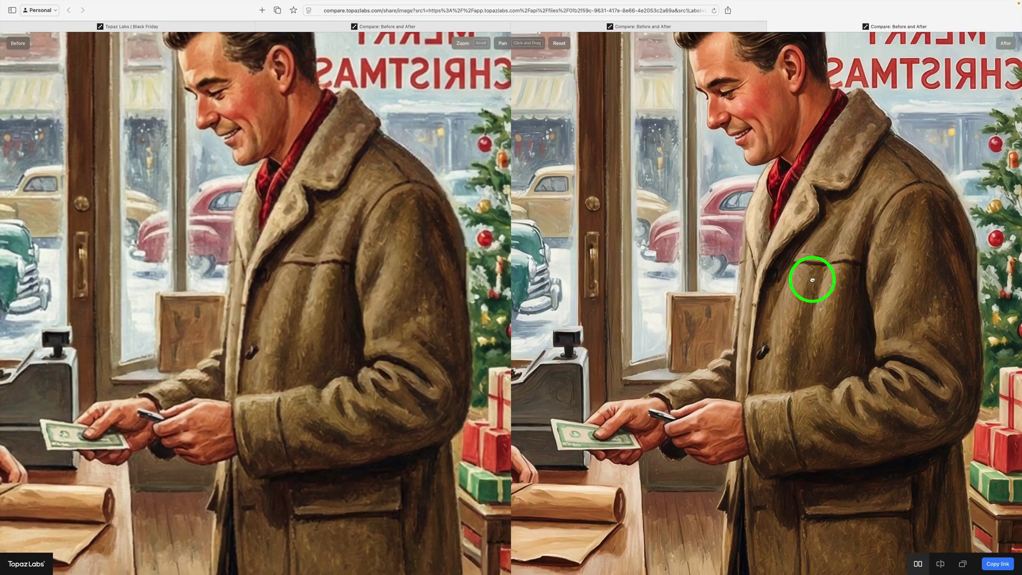
{"action": "left_click_drag", "start_coordinate": [812, 280], "coordinate": [829, 365]}
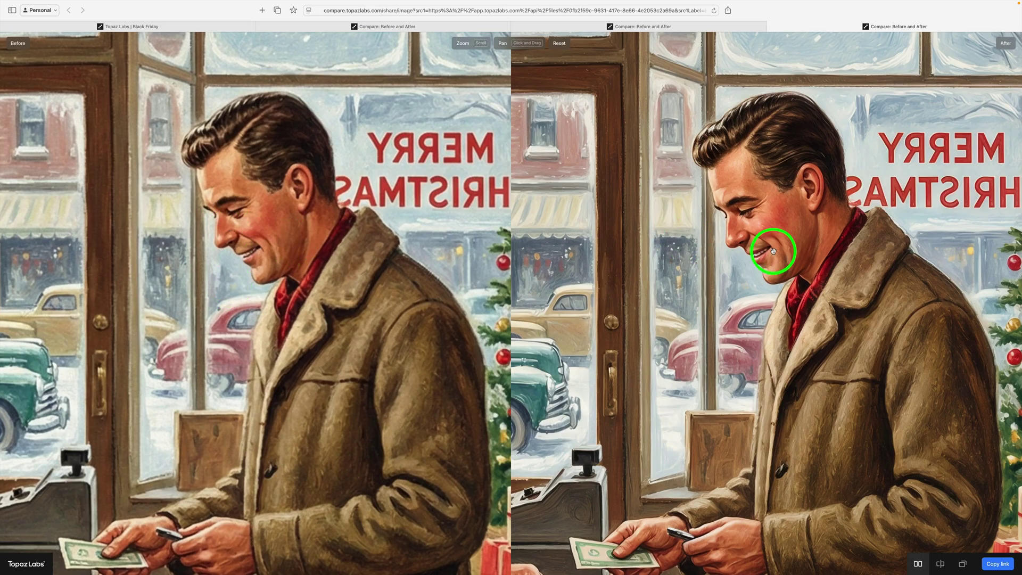
{"action": "left_click_drag", "start_coordinate": [774, 251], "coordinate": [534, 206]}
{"action": "left_click_drag", "start_coordinate": [863, 274], "coordinate": [874, 165]}
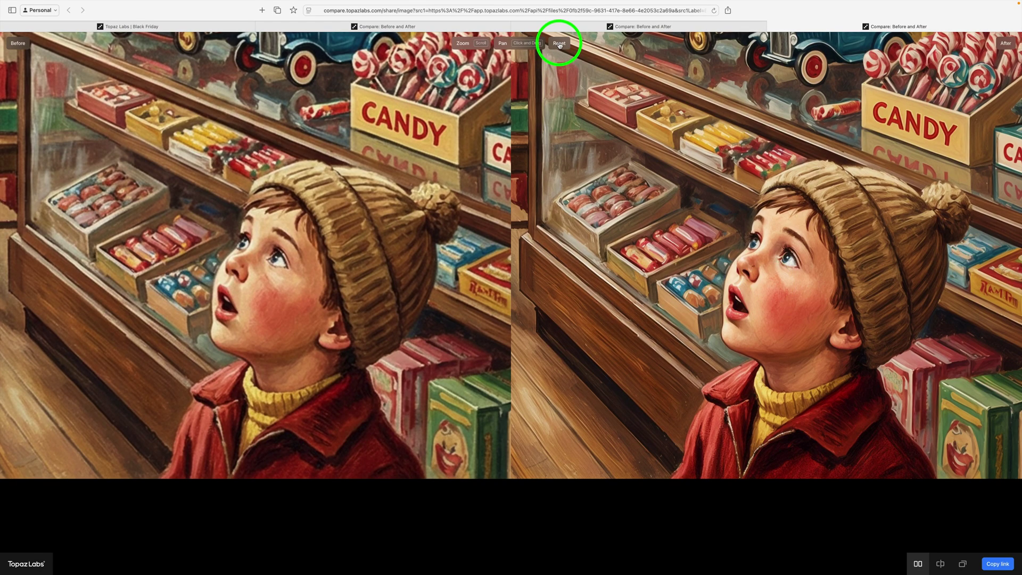
Reset to the full picture and view it as one image in Peek View.
{"action": "left_click", "coordinate": [559, 45]}
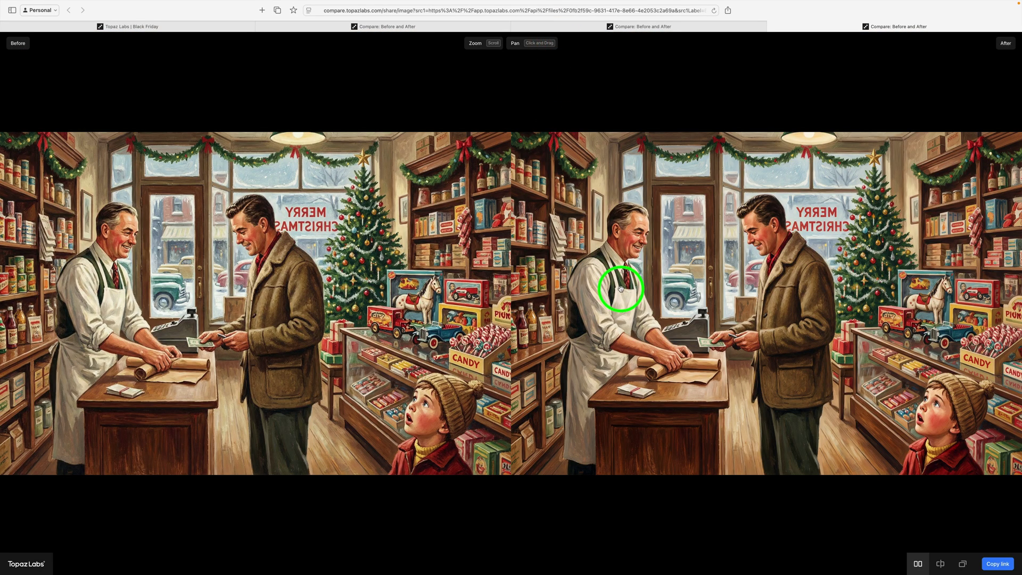
{"action": "left_click", "coordinate": [963, 564]}
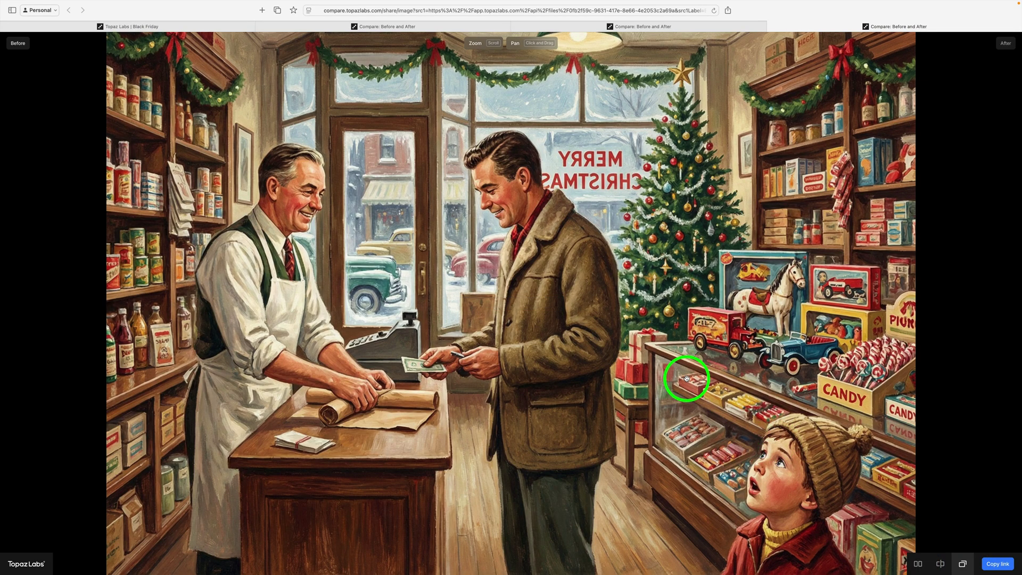
{"action": "scroll", "coordinate": [686, 379], "scroll_direction": "up", "scroll_amount": 1}
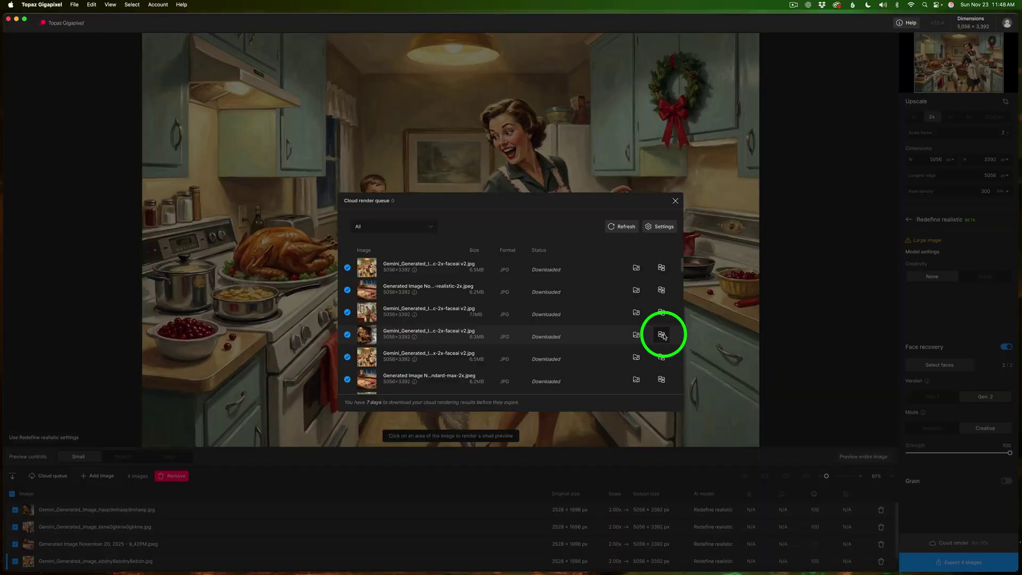
Open the garage workshop comparison, zoom in, and pan from the man's toy train to the boy at the door.
{"action": "left_click", "coordinate": [662, 335]}
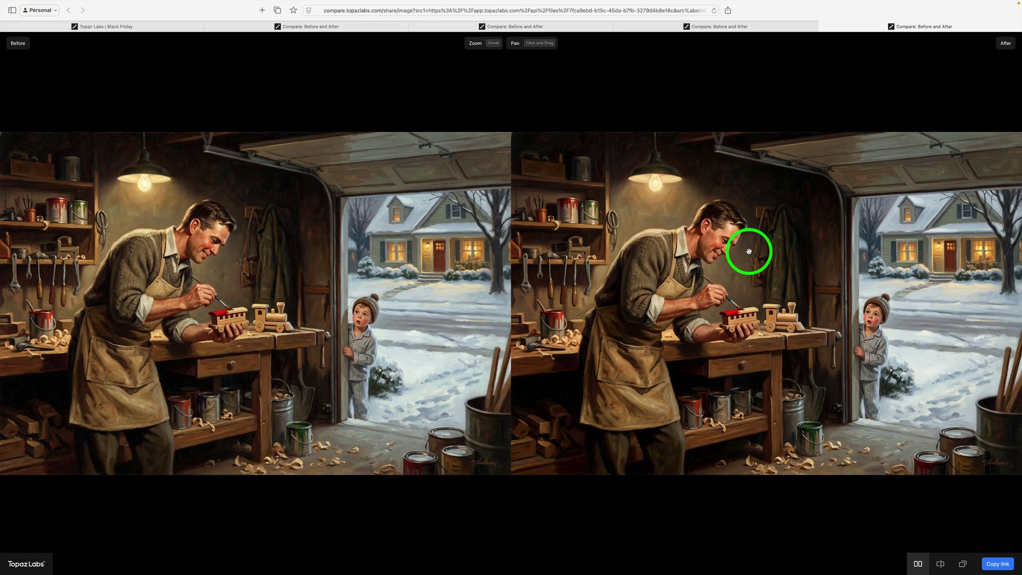
{"action": "scroll", "coordinate": [745, 247], "scroll_direction": "up", "scroll_amount": 3}
{"action": "scroll", "coordinate": [744, 247], "scroll_direction": "up", "scroll_amount": 3}
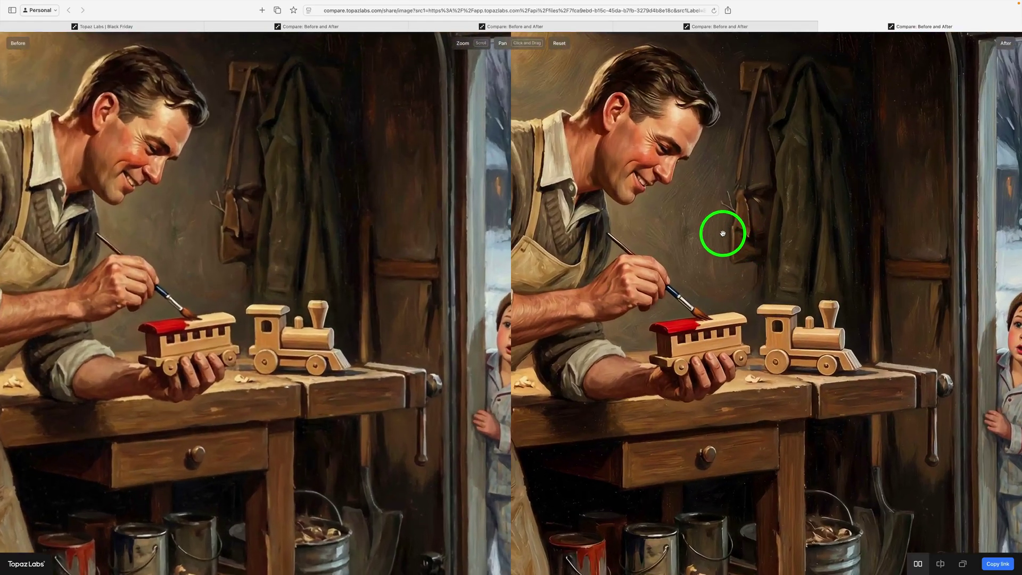
{"action": "scroll", "coordinate": [717, 228], "scroll_direction": "up", "scroll_amount": 3}
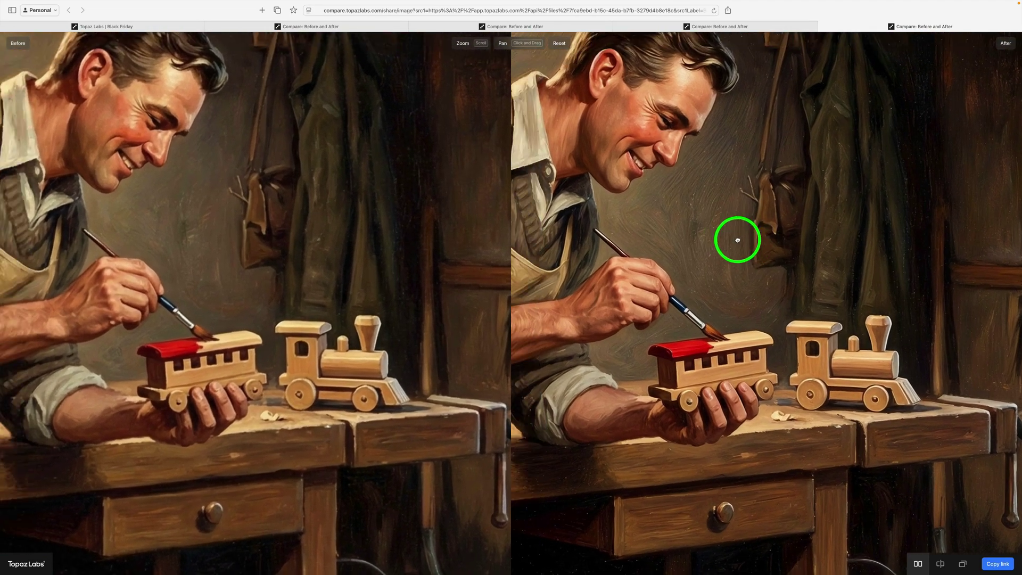
{"action": "left_click_drag", "start_coordinate": [735, 238], "coordinate": [847, 299]}
{"action": "scroll", "coordinate": [735, 237], "scroll_direction": "down", "scroll_amount": 5}
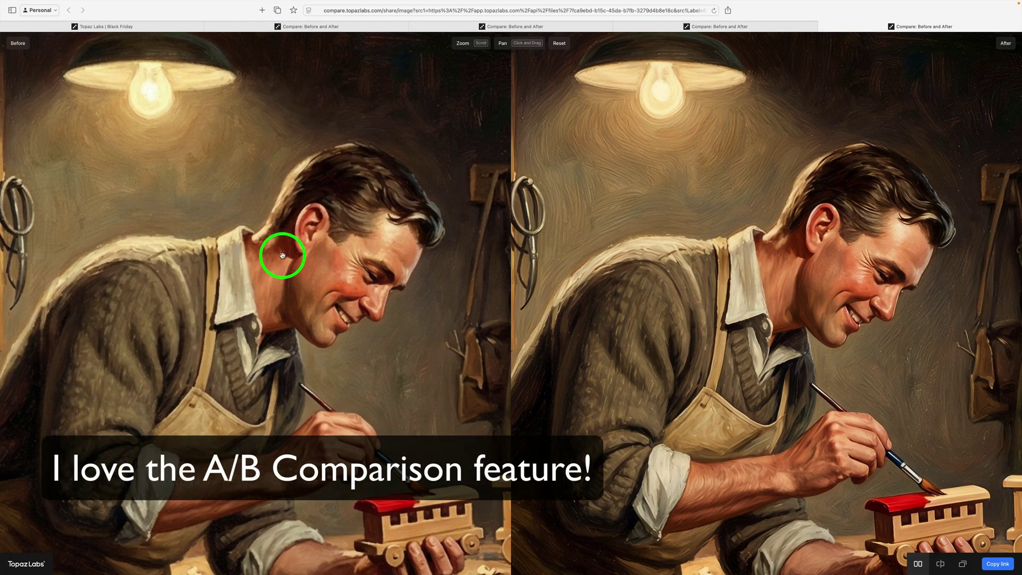
{"action": "left_click_drag", "start_coordinate": [743, 465], "coordinate": [706, 335]}
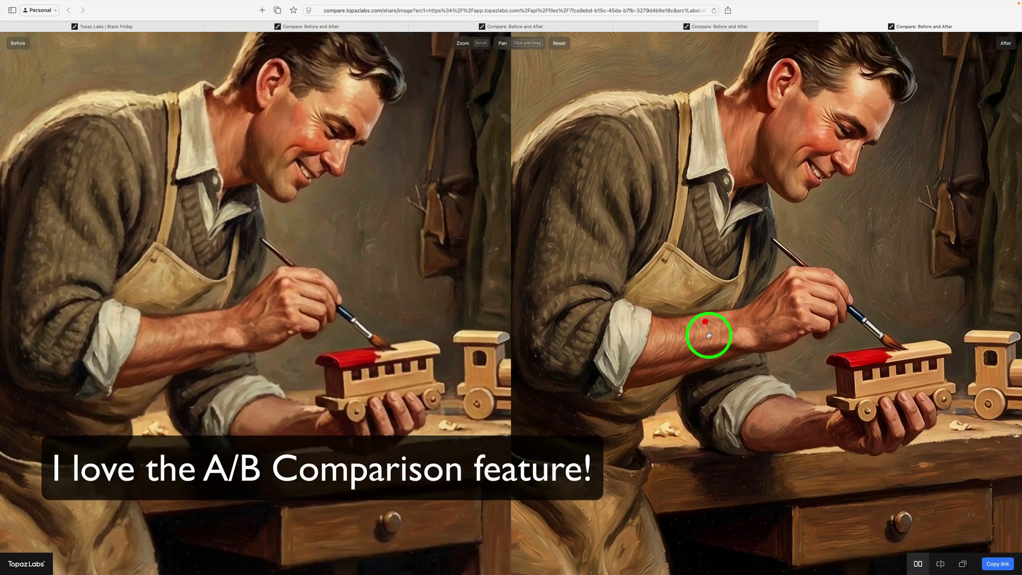
{"action": "left_click_drag", "start_coordinate": [815, 417], "coordinate": [596, 415]}
{"action": "left_click_drag", "start_coordinate": [903, 418], "coordinate": [701, 331]}
{"action": "left_click_drag", "start_coordinate": [835, 399], "coordinate": [629, 373]}
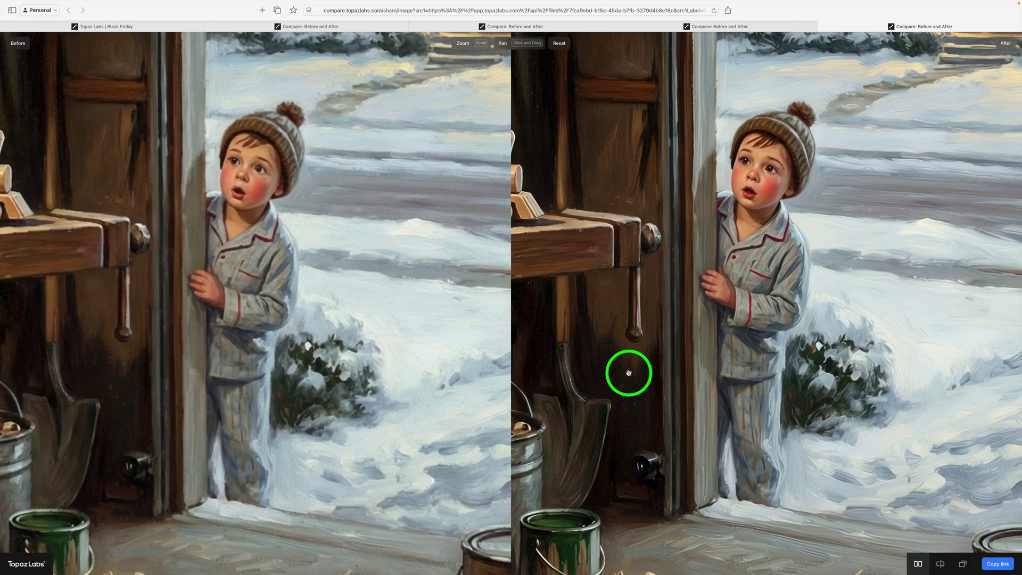